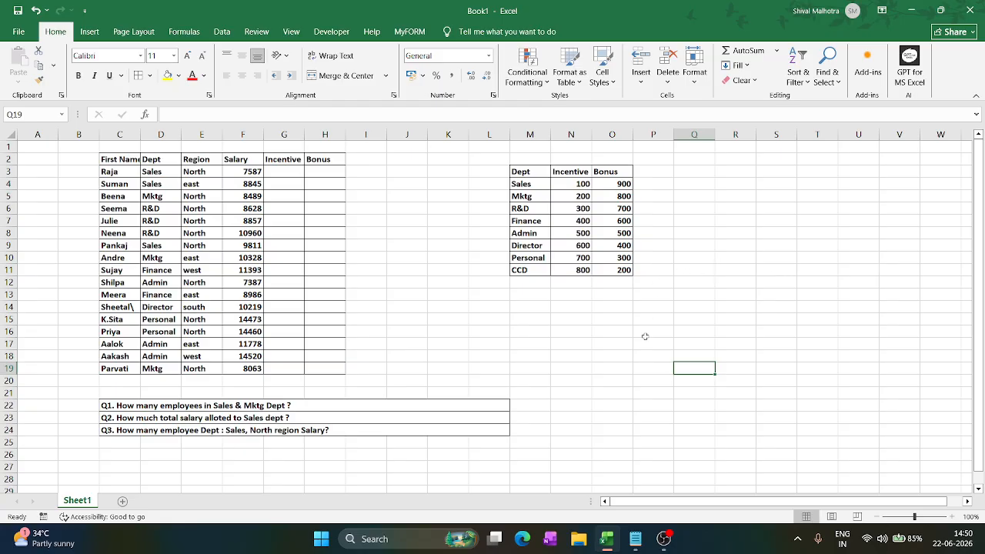
- Enter the label "Nested IF" in cell R4
click(745, 179)
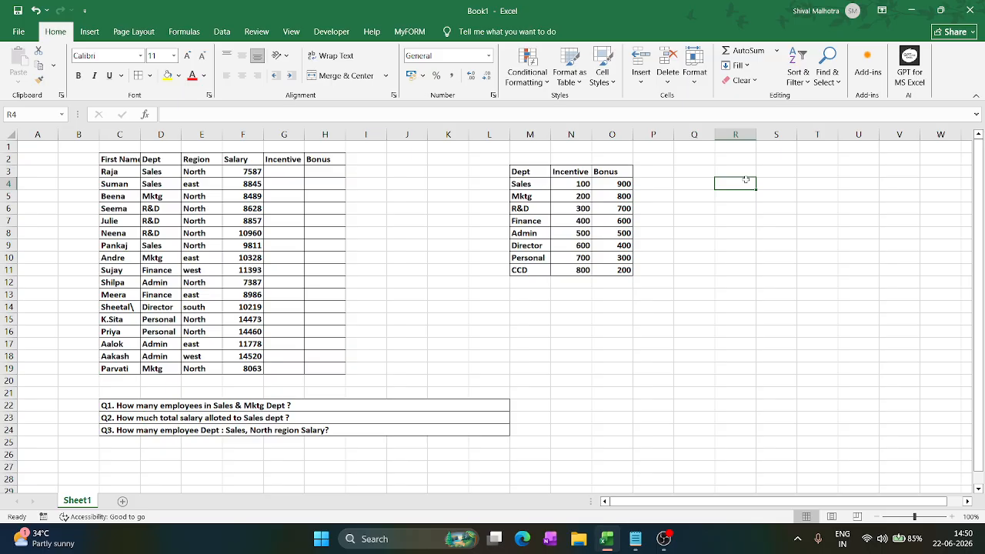
text(Nest)
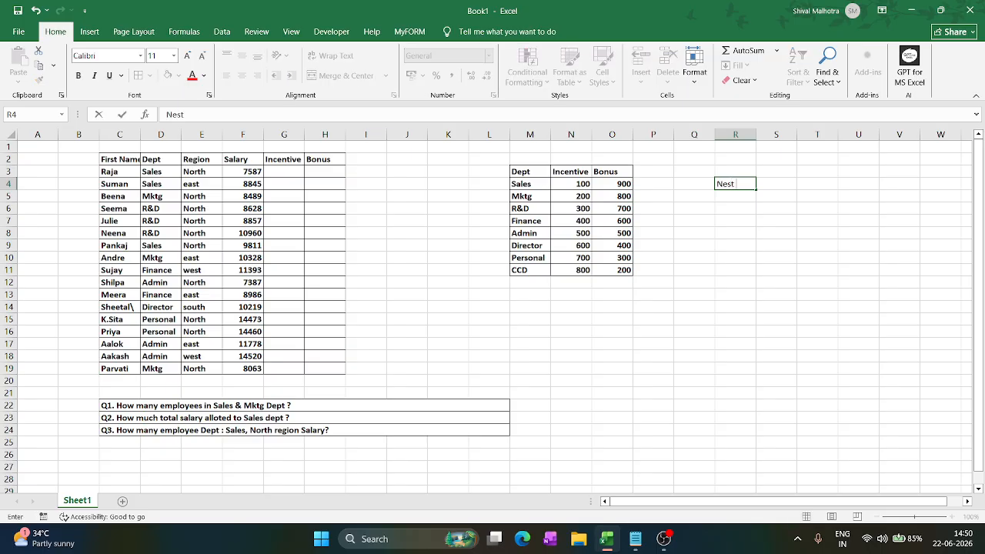
text(ed If)
key(Return)
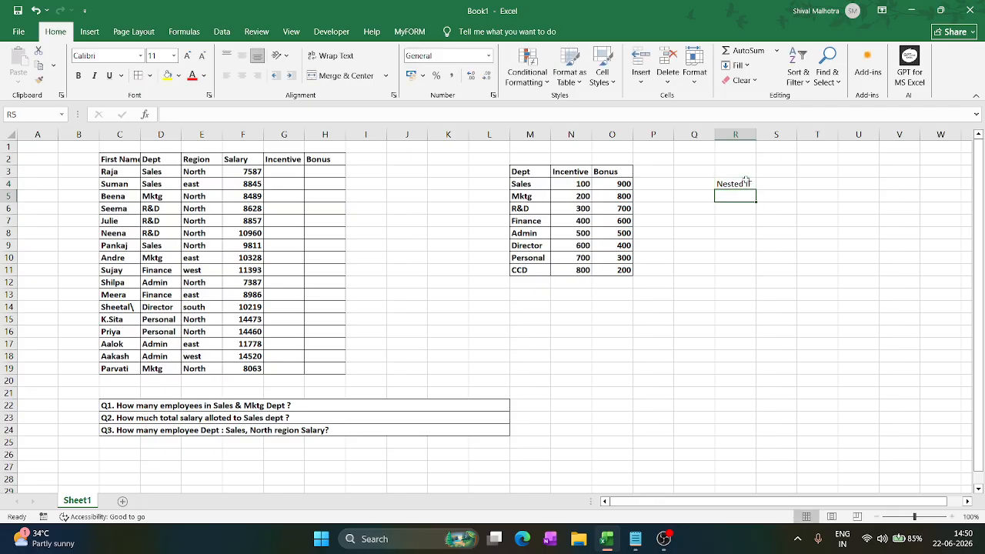
- List the function names Countif, Countifs and Sumif in cells R5 to R7
text(Cou)
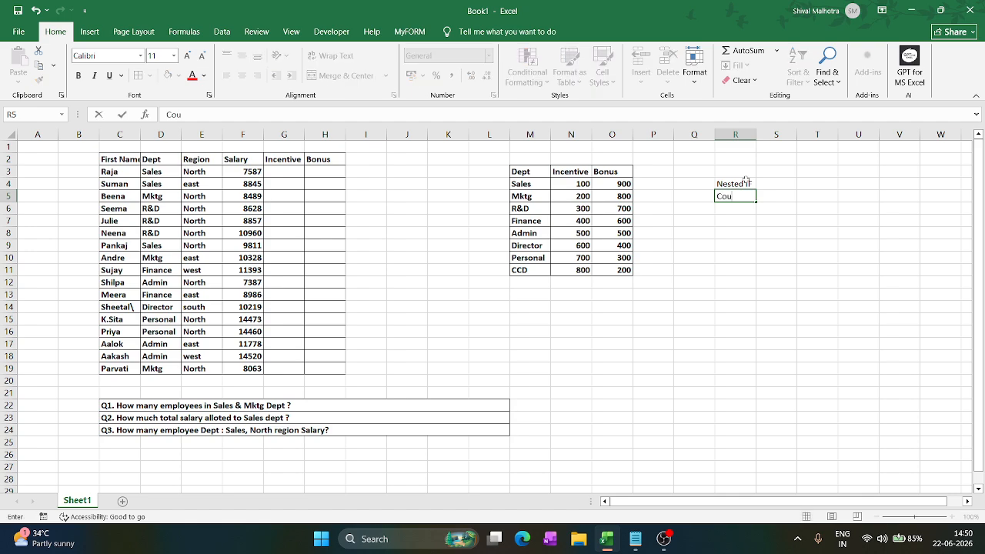
text(ntif)
key(Return)
text(Countif)
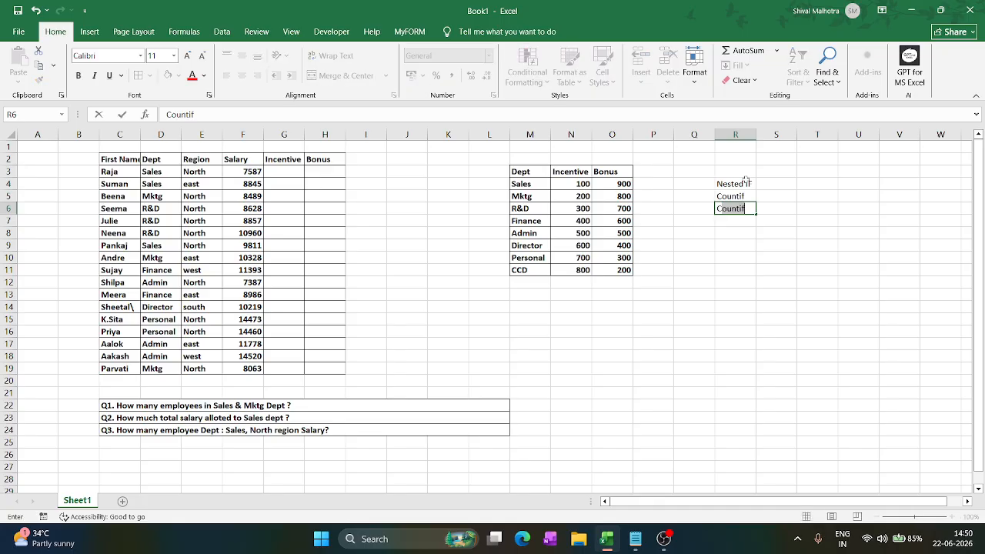
text(s)
key(Return)
text(Sumif)
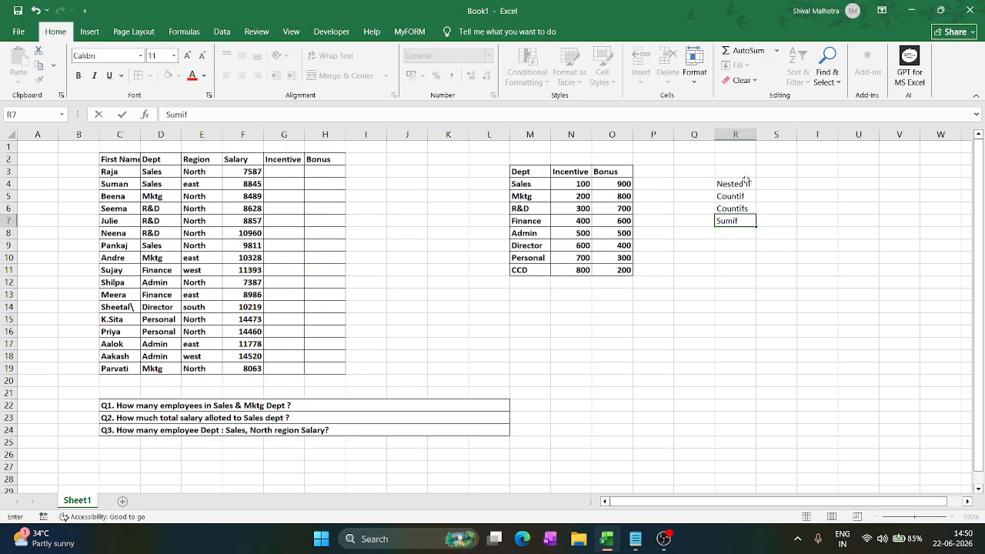
key(Return)
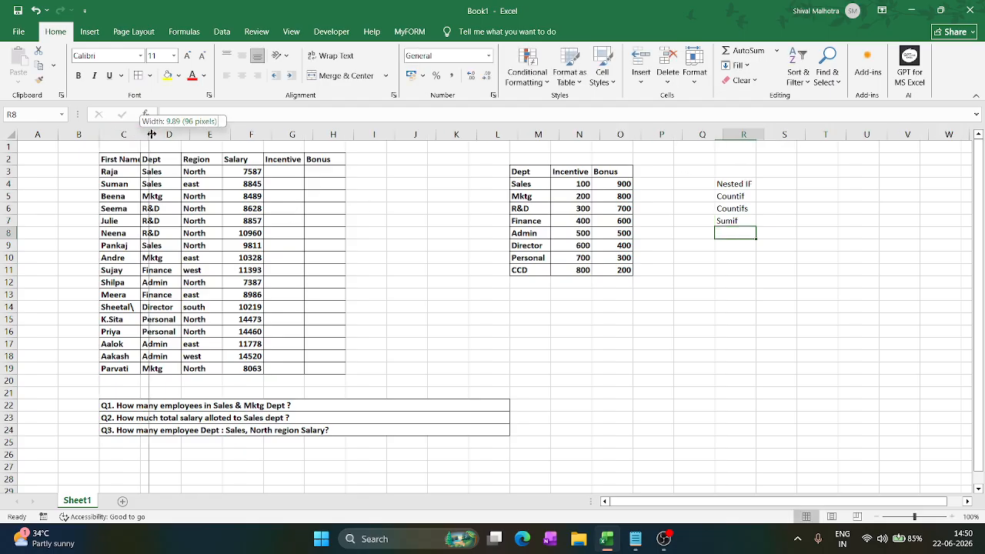
- Widen column C so that the First Name header fits
drag(139, 134, 129, 357)
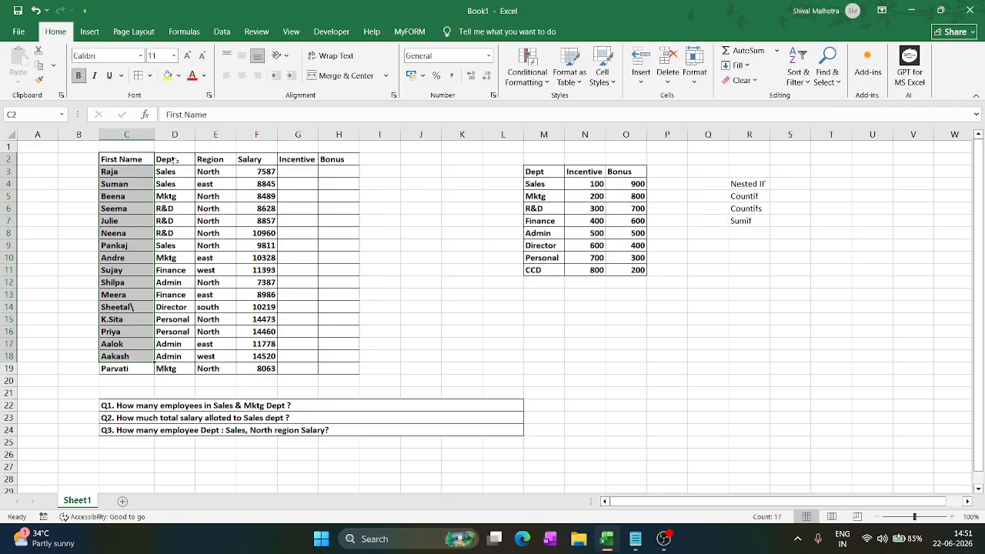
- Examine the employee table's Dept, Region and Salary columns and the Incentive and Bonus amounts in the department lookup table
drag(176, 162, 168, 369)
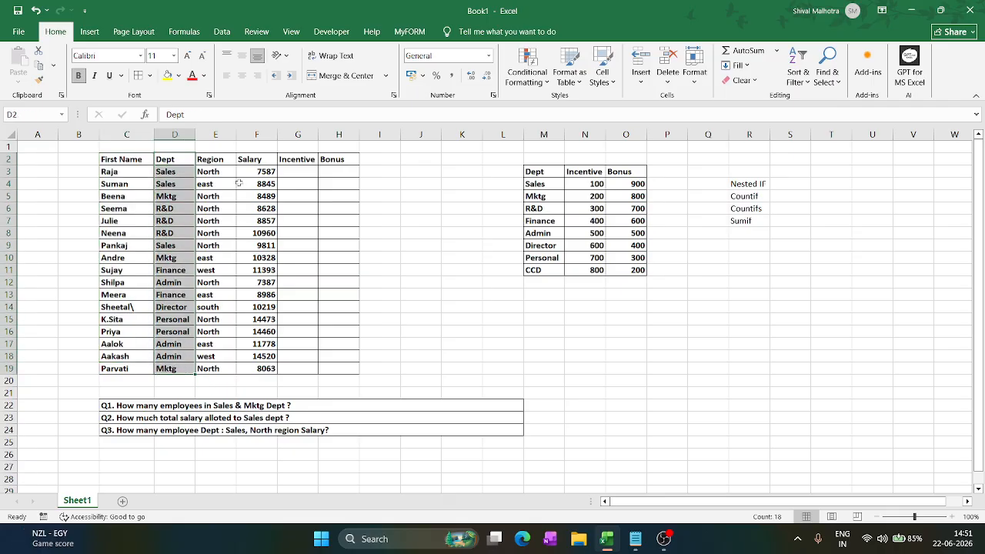
drag(216, 167, 219, 372)
click(262, 168)
drag(262, 168, 262, 369)
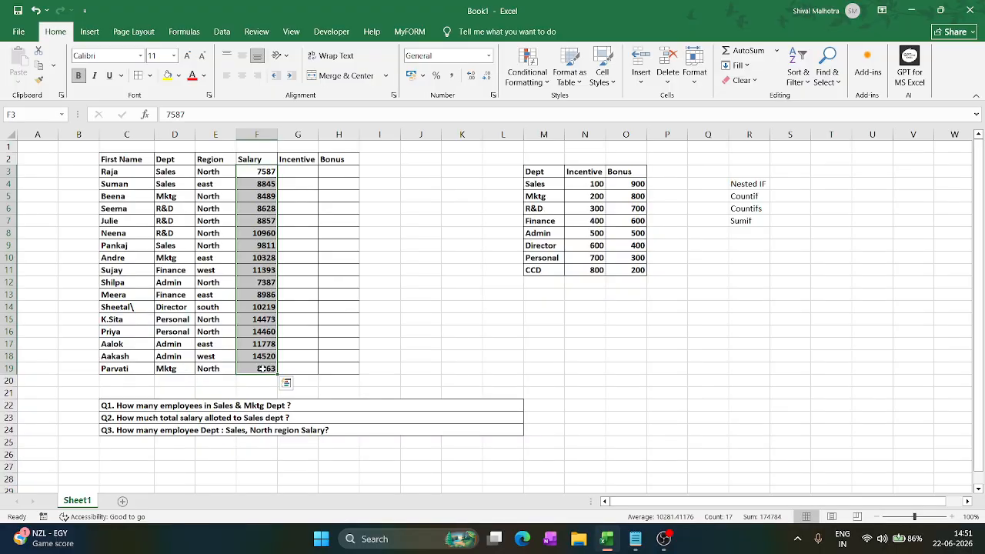
click(584, 257)
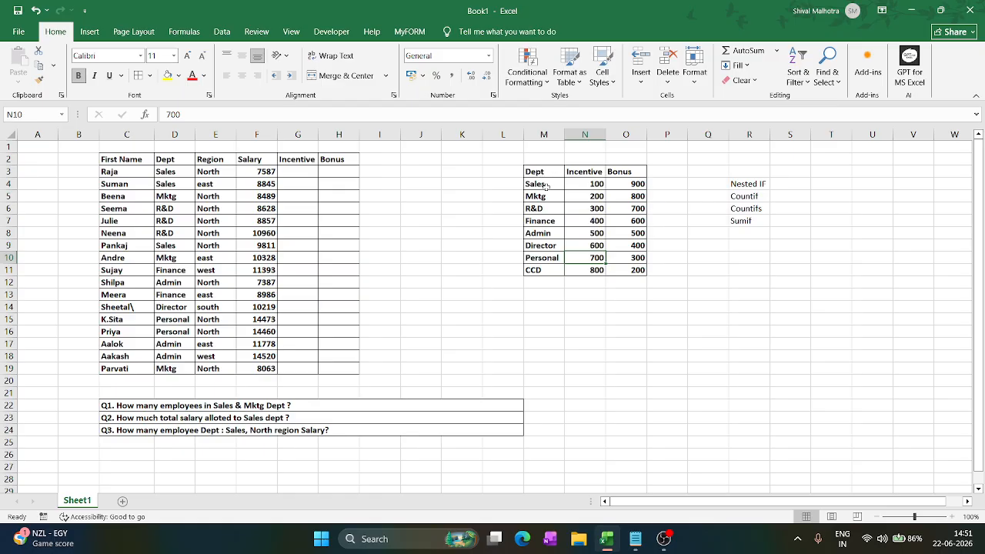
drag(598, 183, 590, 271)
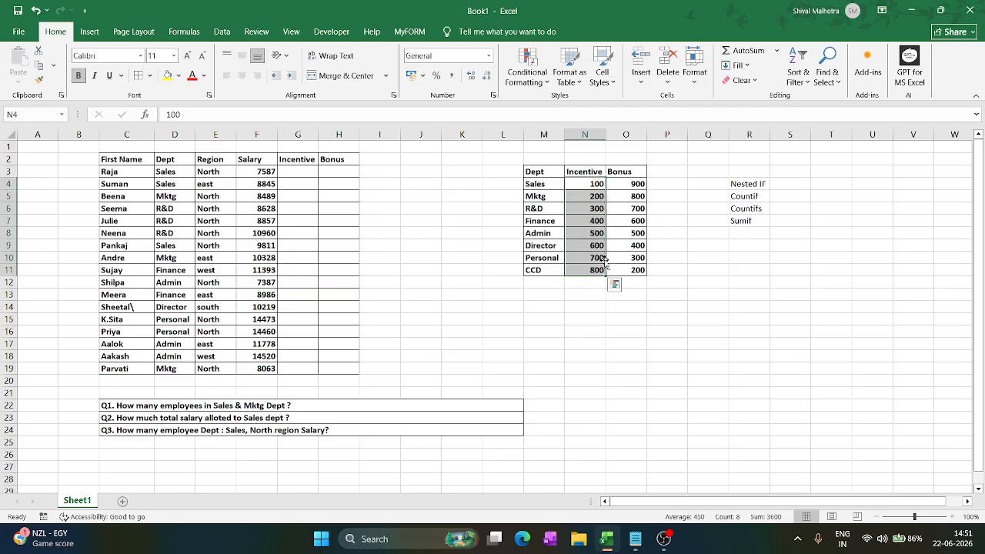
click(550, 183)
drag(631, 185, 633, 278)
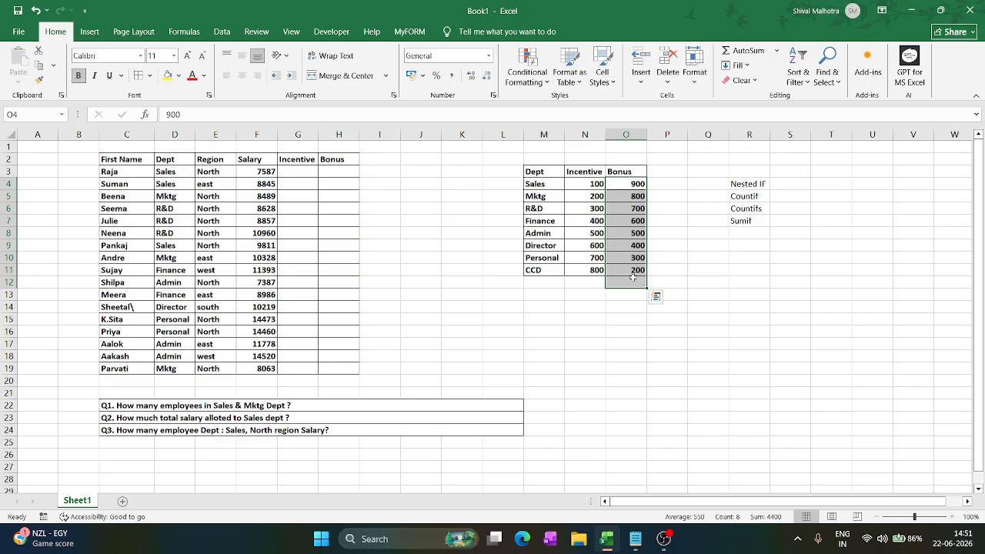
click(633, 279)
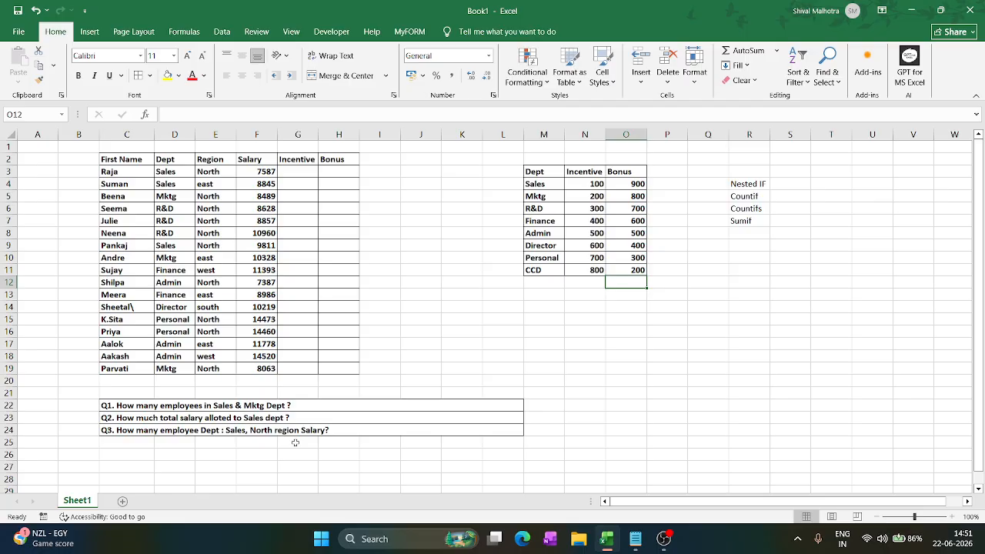
- Remove the word "Salary" from question Q3 in C24 so it reads "Q3. How many employee Dept : Sales, North region ?"
double_click(341, 432)
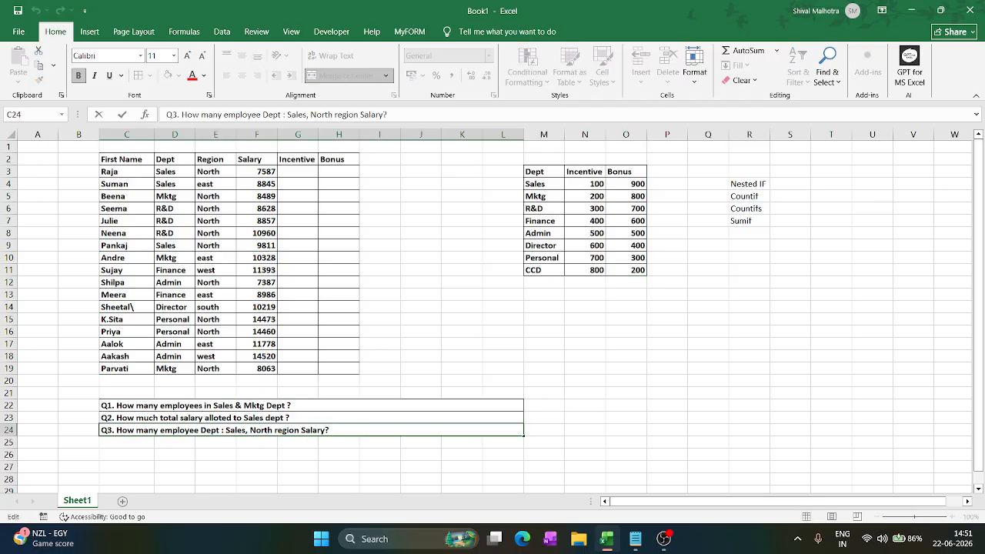
key(BackSpace)
key(BackSpace)
key(BackSpace)
key(BackSpace)
key(BackSpace)
key(BackSpace)
key(BackSpace)
text(?)
click(523, 285)
click(562, 326)
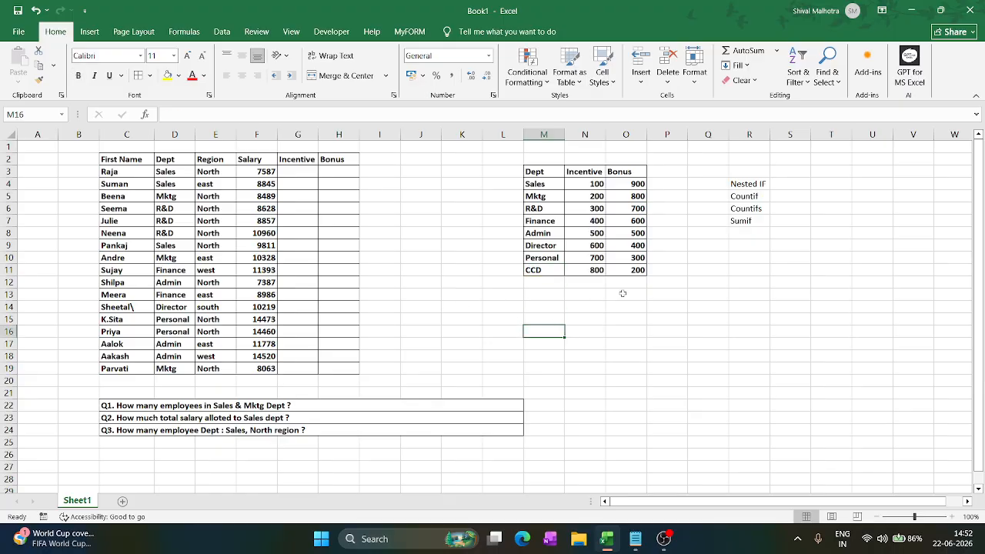
- Look over the Region, Dept and Salary data, and select the first empty Incentive cell, G3
click(297, 172)
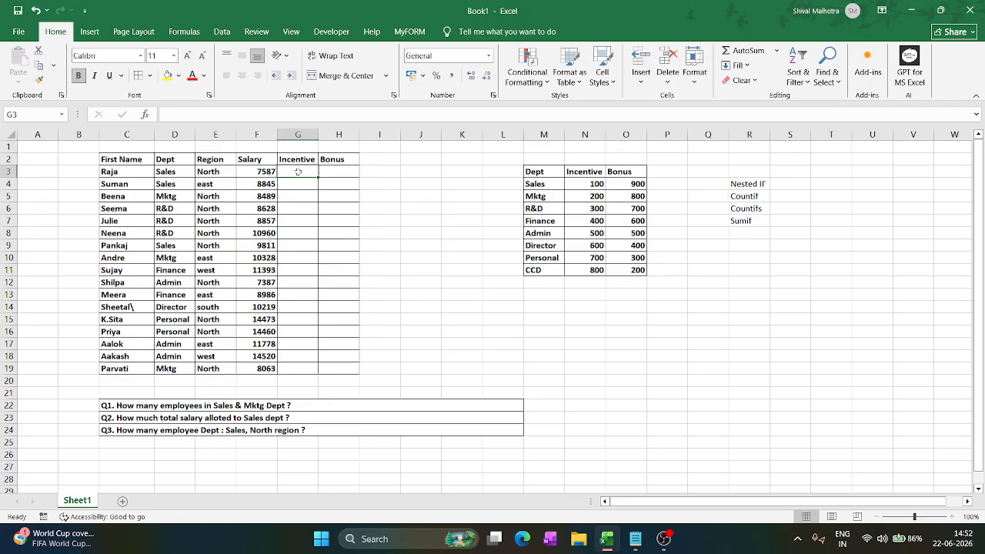
drag(219, 172, 219, 352)
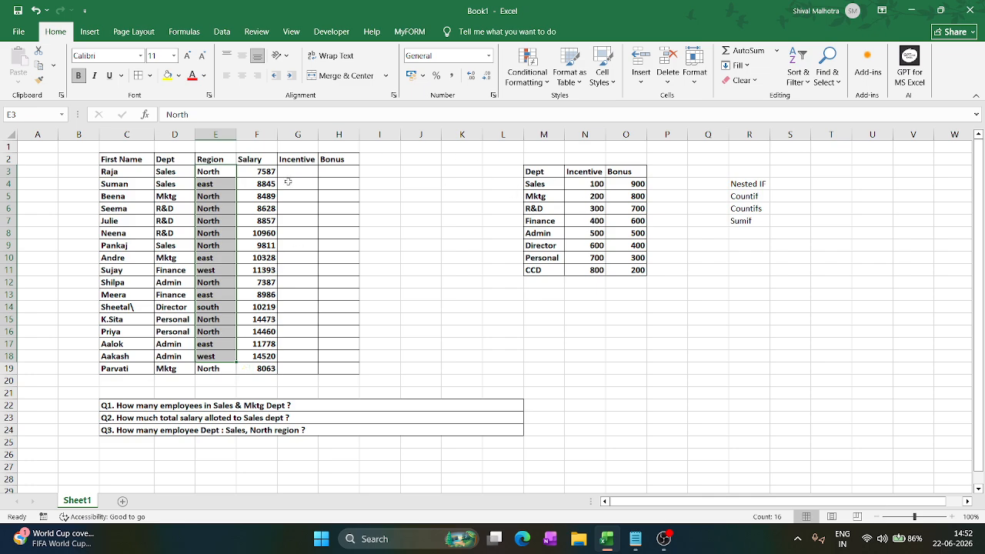
drag(174, 172, 175, 331)
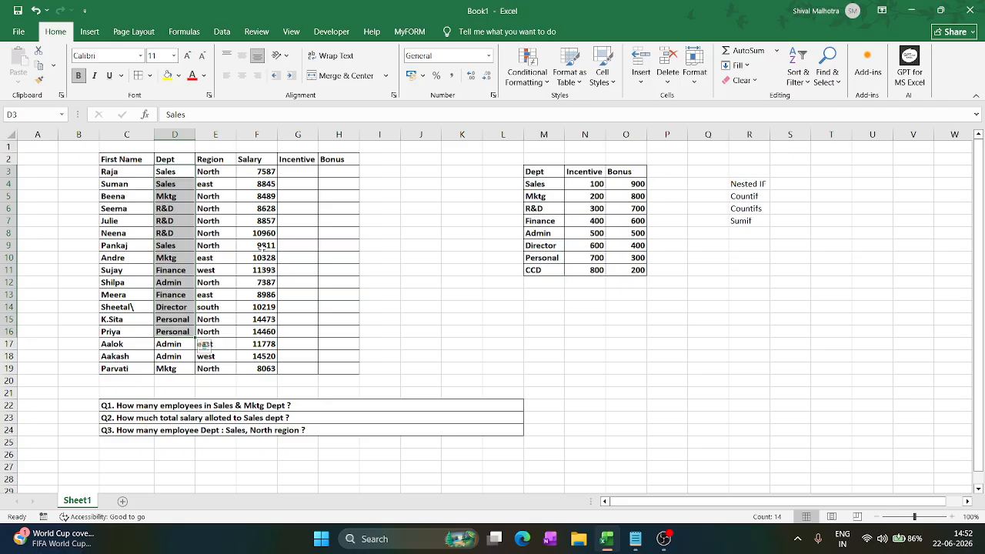
drag(262, 174, 260, 355)
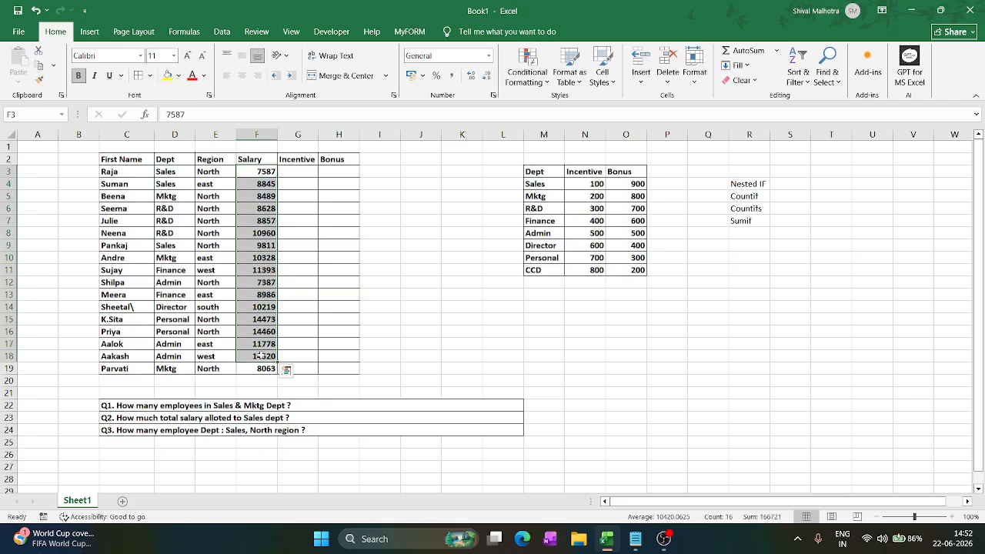
click(303, 171)
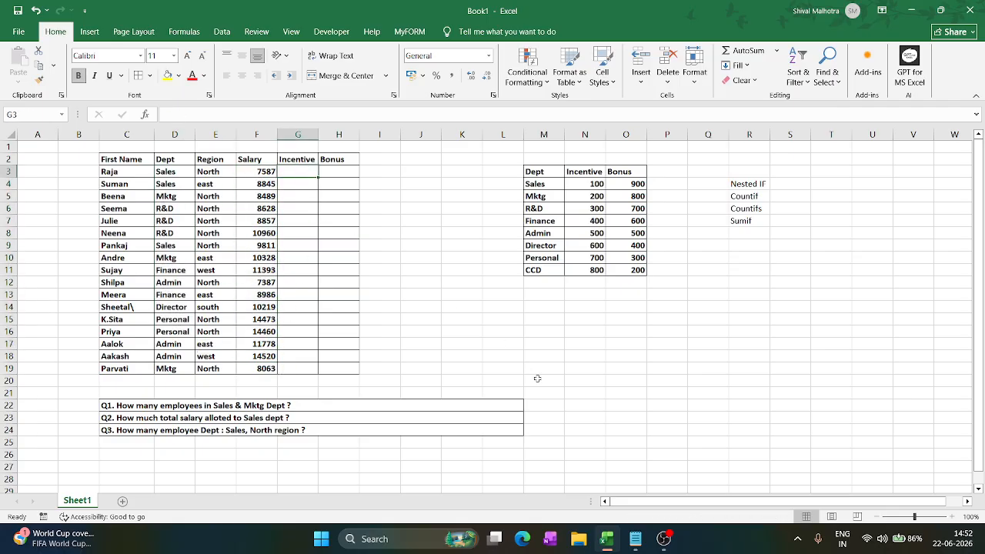
- Switch to Notepad and write the start of the nested IF syntax: "=if (condition,True,If(Condition,true,"
click(634, 538)
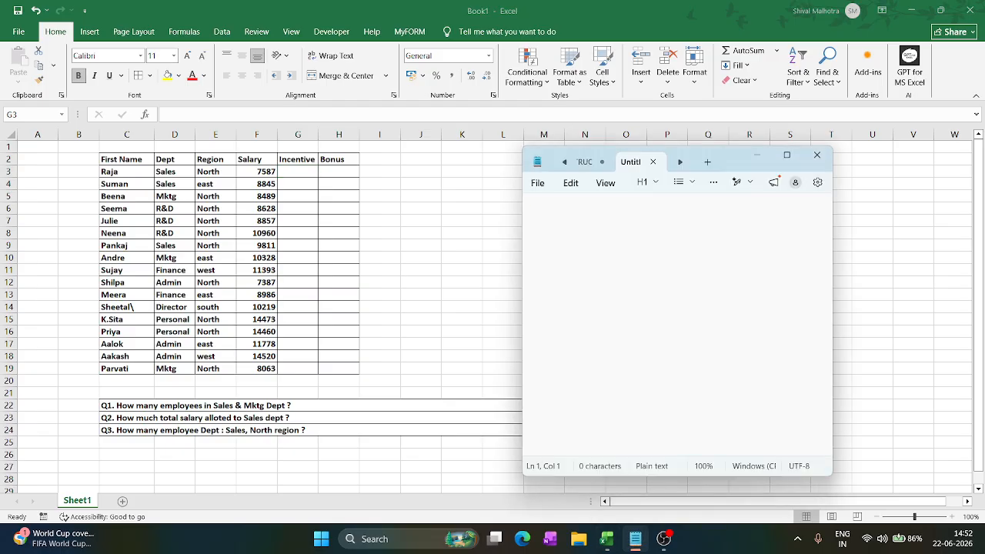
text(=if (condition,)
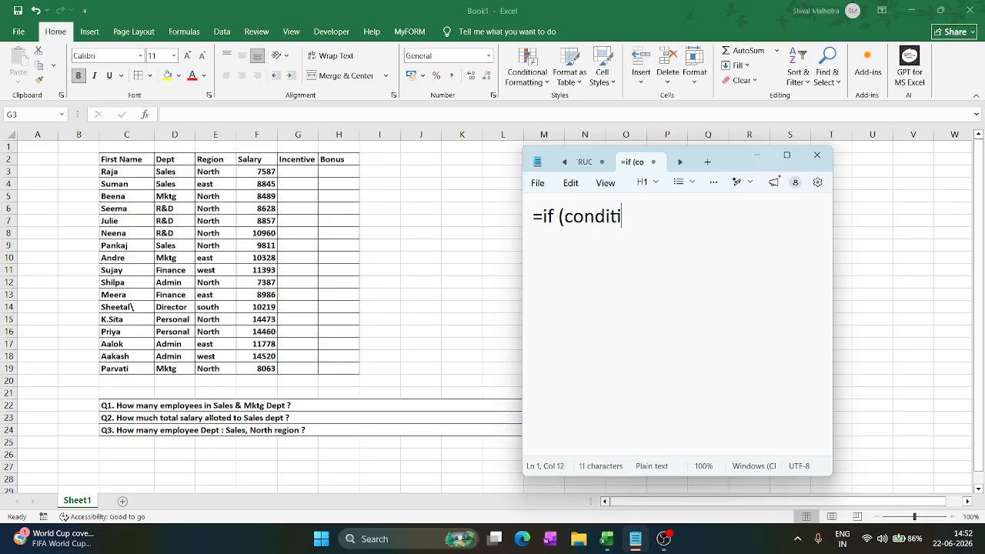
text(True)
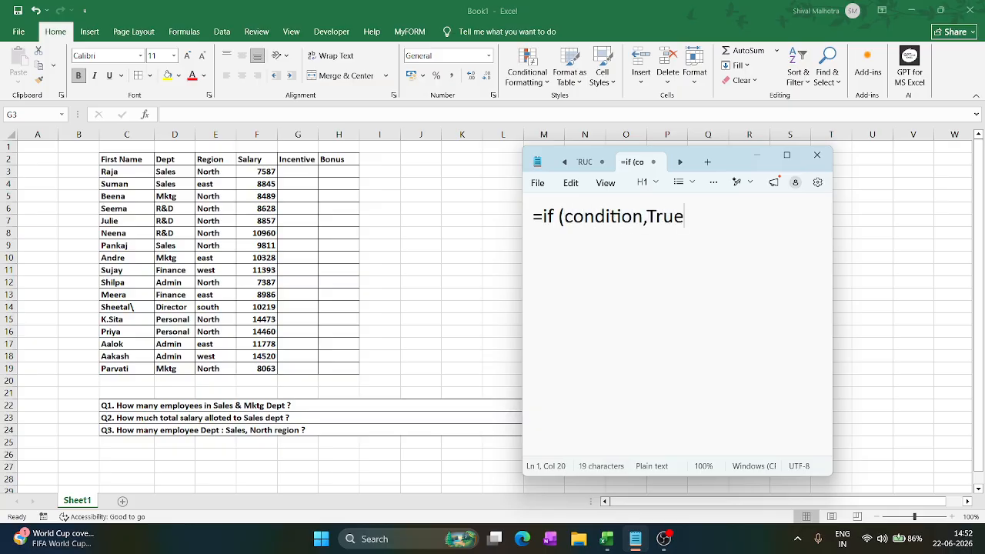
text(,If()
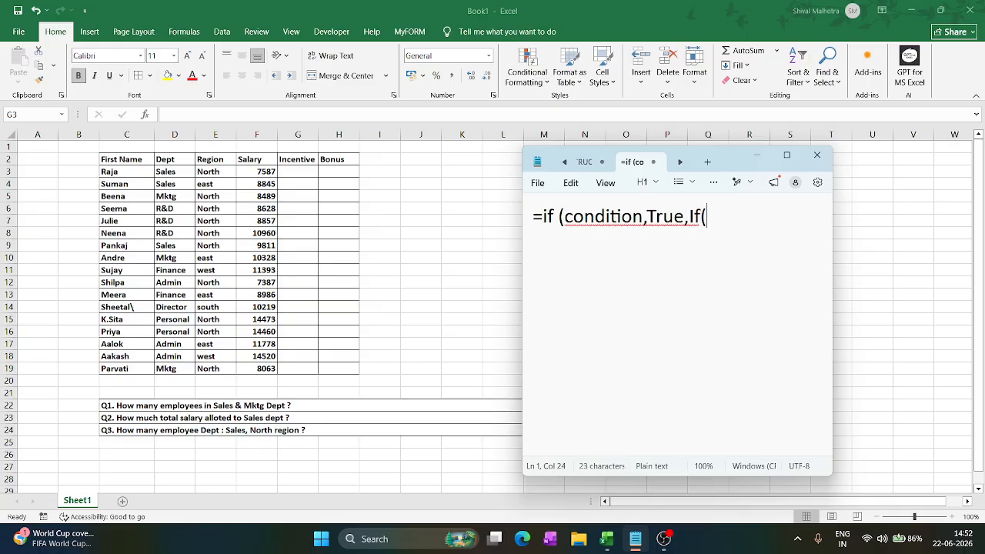
text(Conditi)
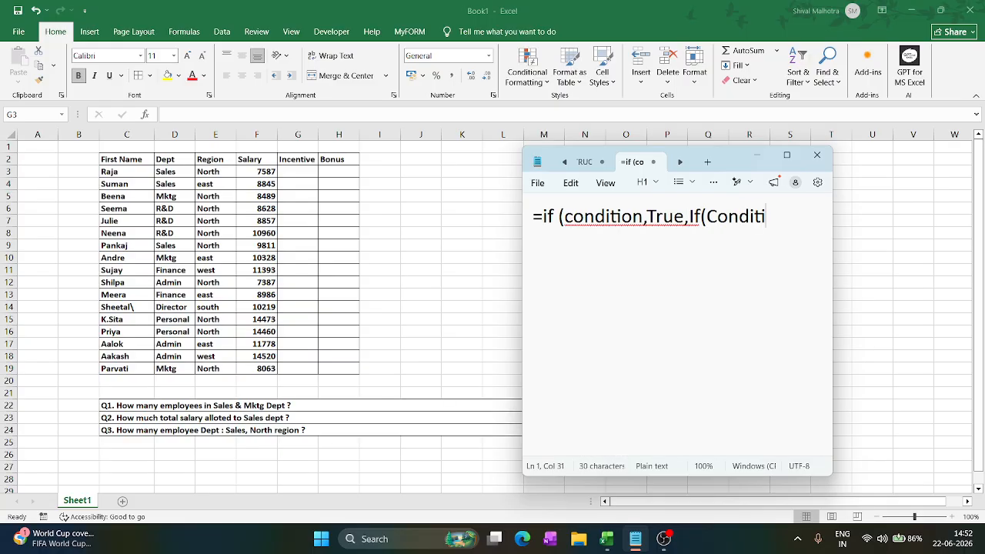
text(on,true,)
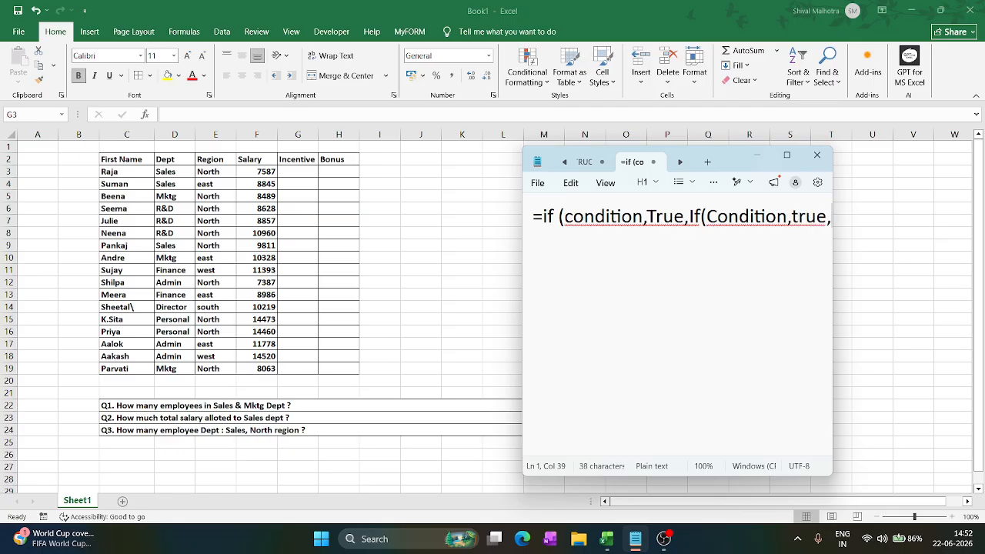
text(()
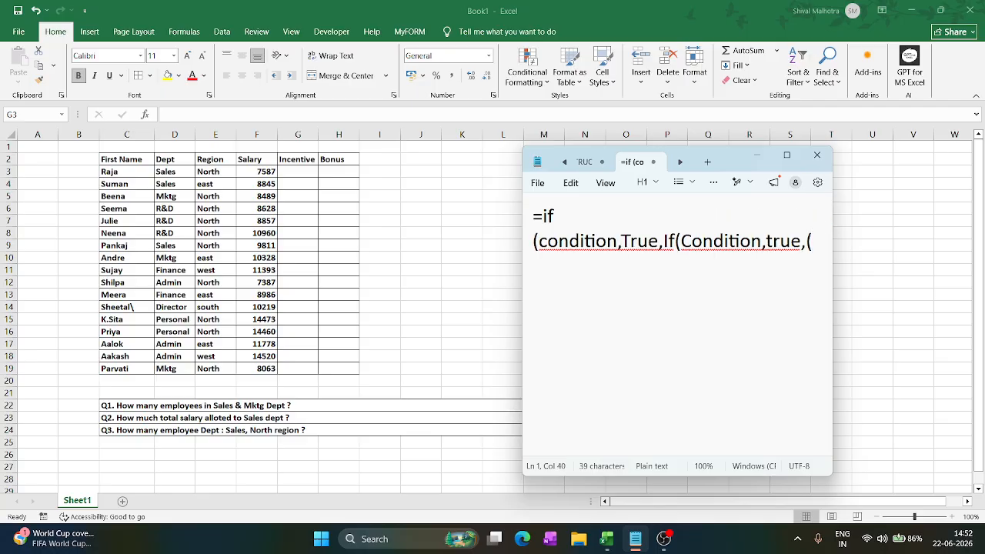
text(Conditio)
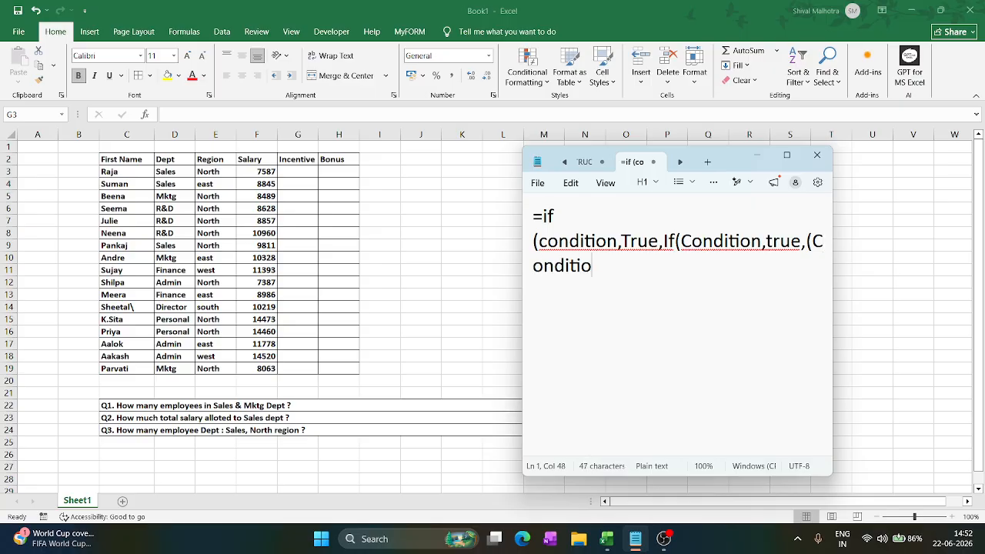
text(n,)
text(true)
text(......)
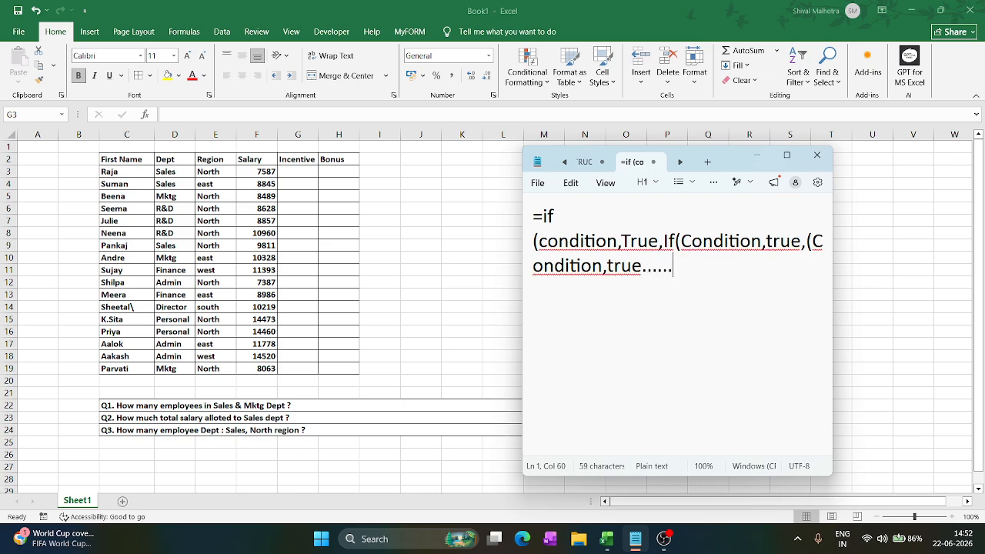
text()))))
- Widen and reposition the Notepad window so that the whole syntax fits on one line
drag(833, 251, 971, 245)
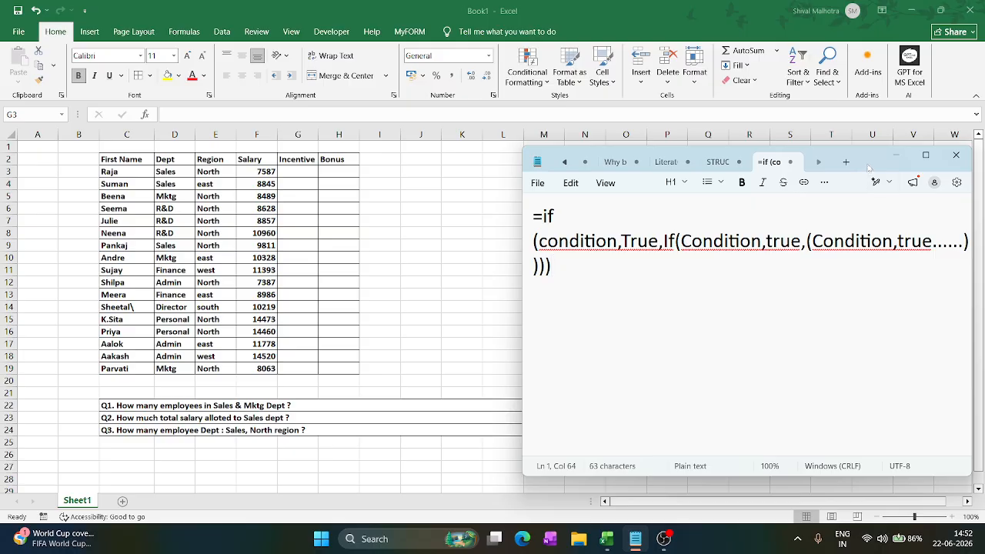
drag(868, 163, 560, 171)
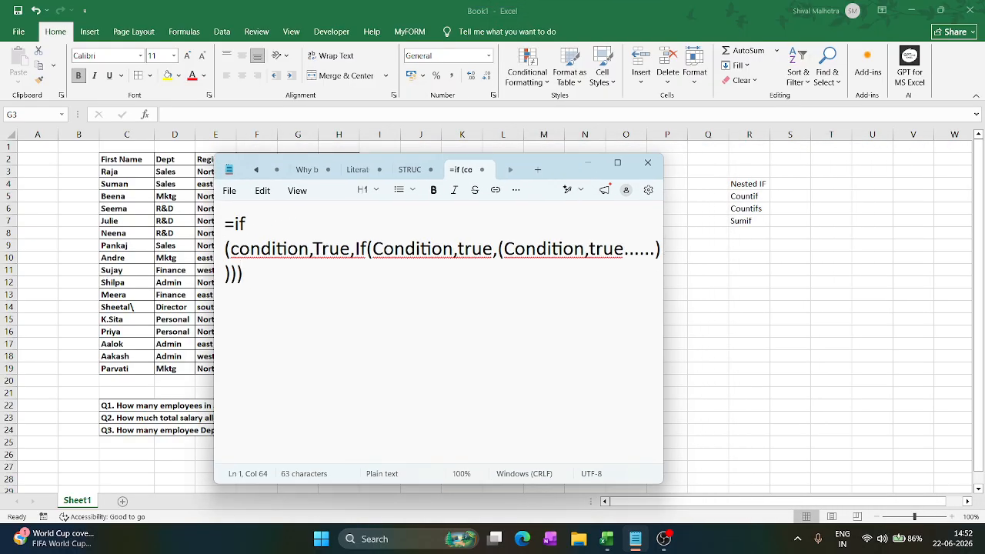
drag(663, 272, 800, 276)
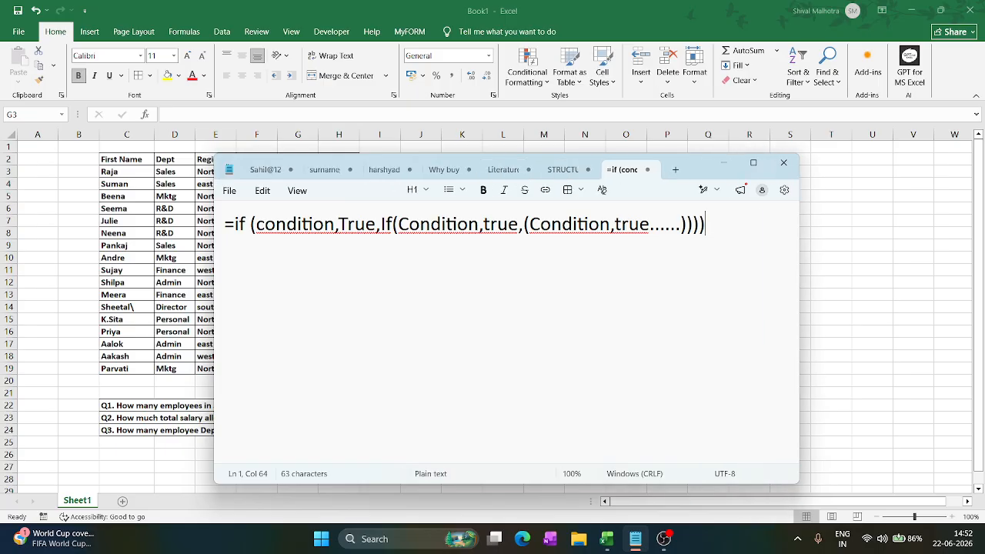
- Remove the space after "=if" in the syntax note and switch back to Excel
click(250, 223)
key(BackSpace)
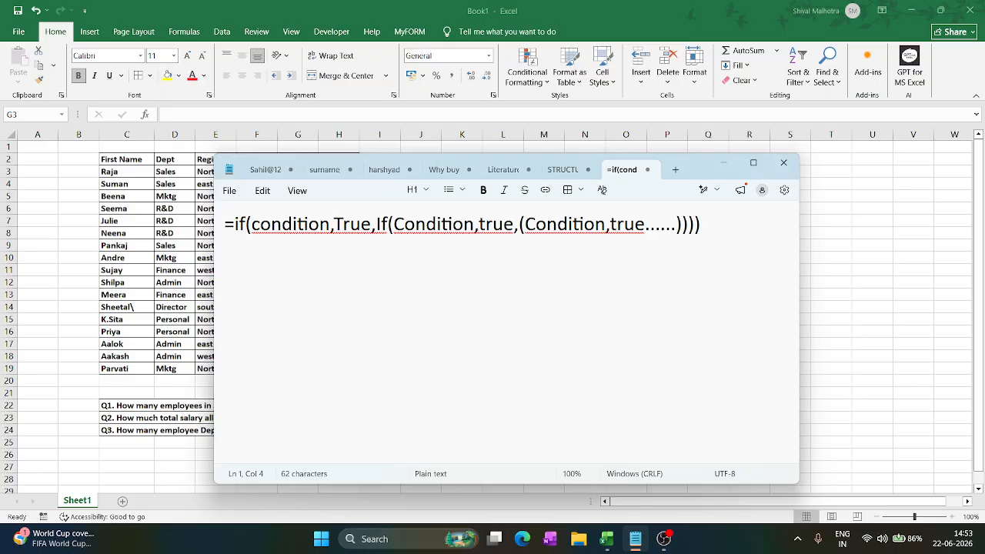
click(856, 241)
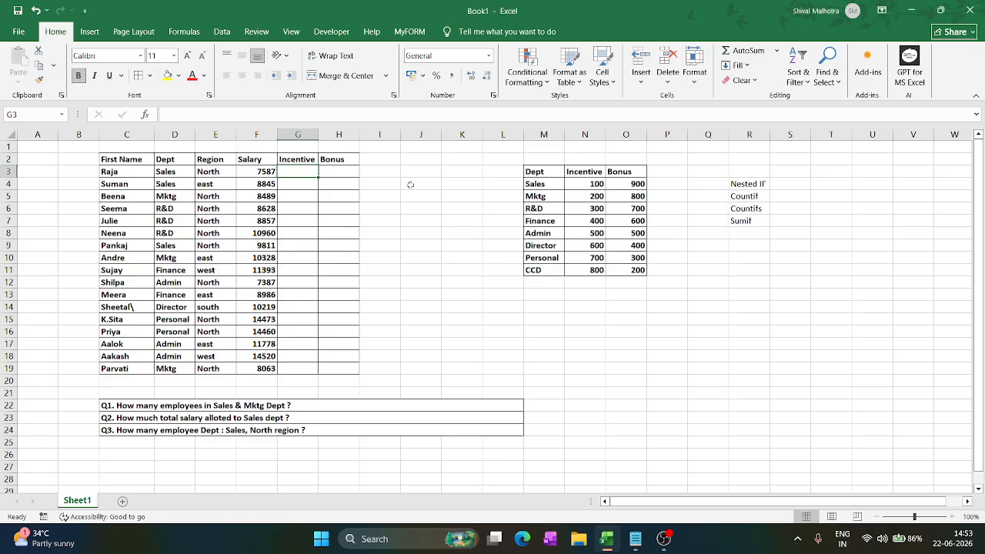
- Start an IF formula in G3 that tests whether D3 equals "Sales" and returns 100
text(=)
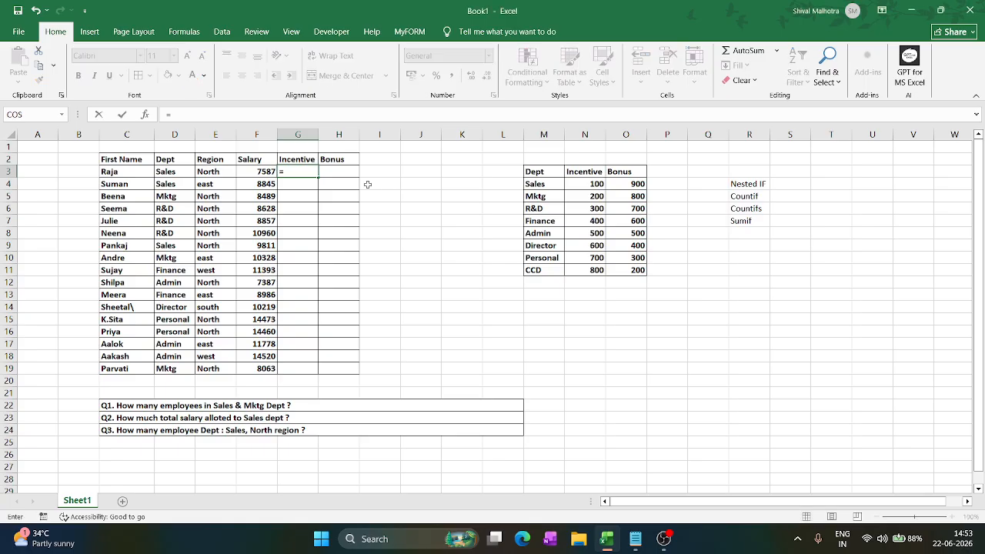
text(if()
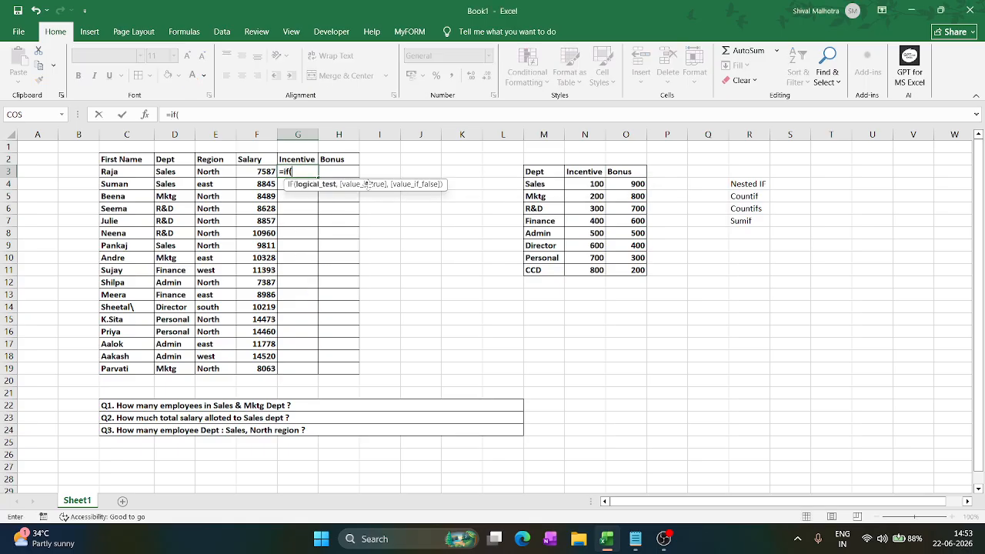
click(173, 172)
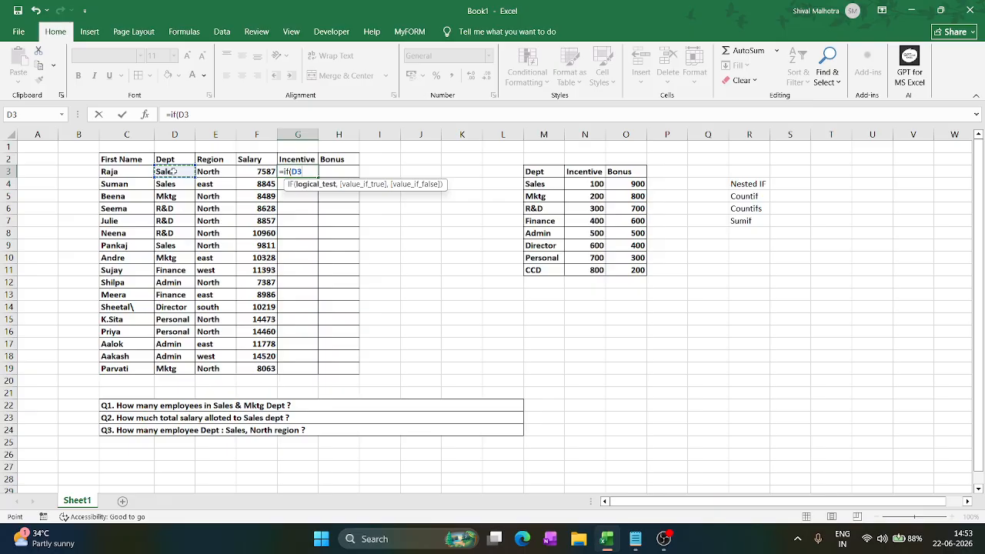
text(="Sales",)
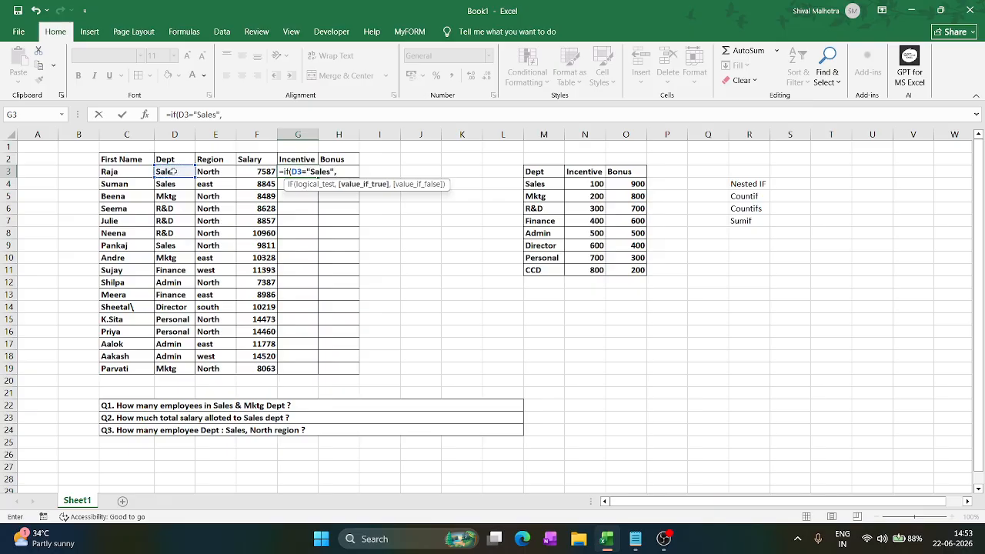
text(100)
- Nest a second IF in the G3 formula that returns 200 when D3 equals "Mktg"
text(,)
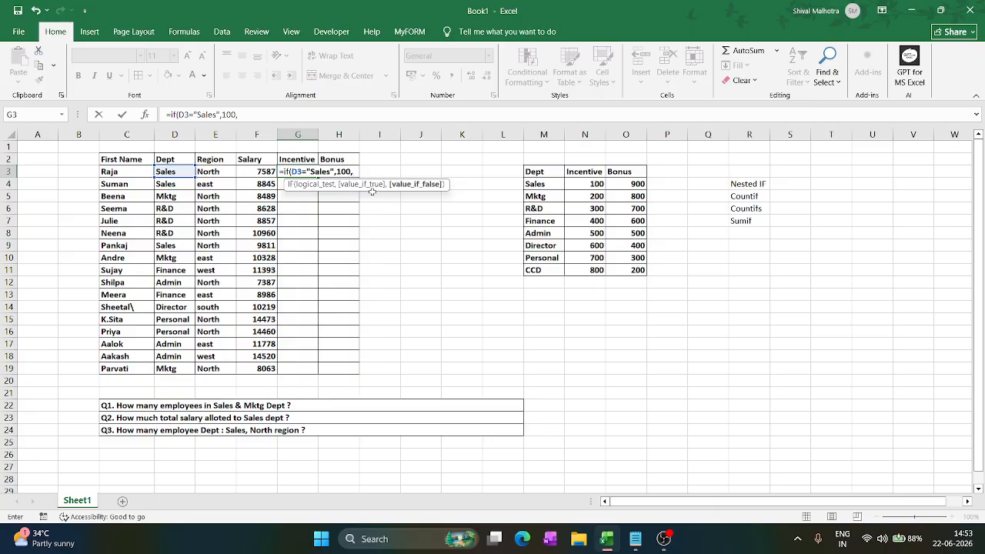
text(if()
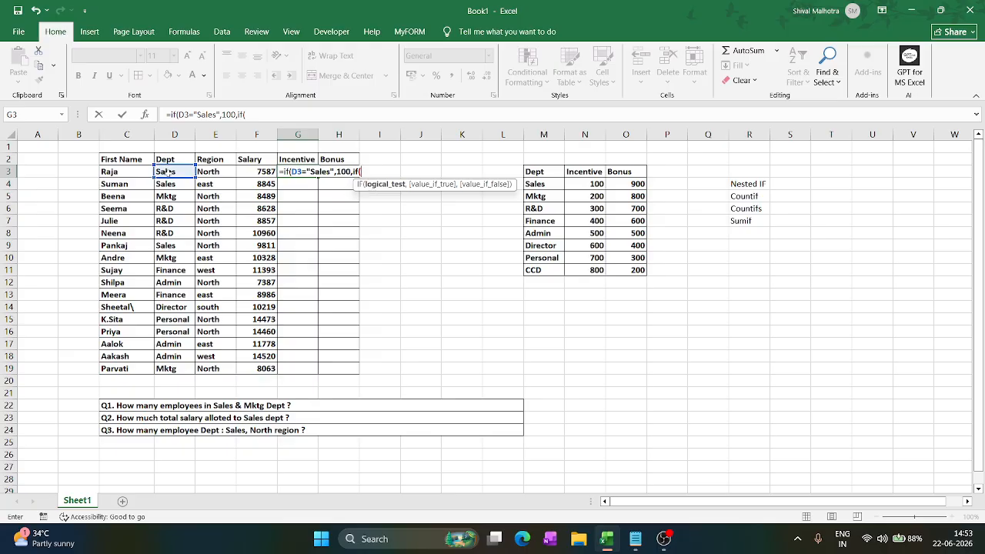
click(167, 174)
text(=)
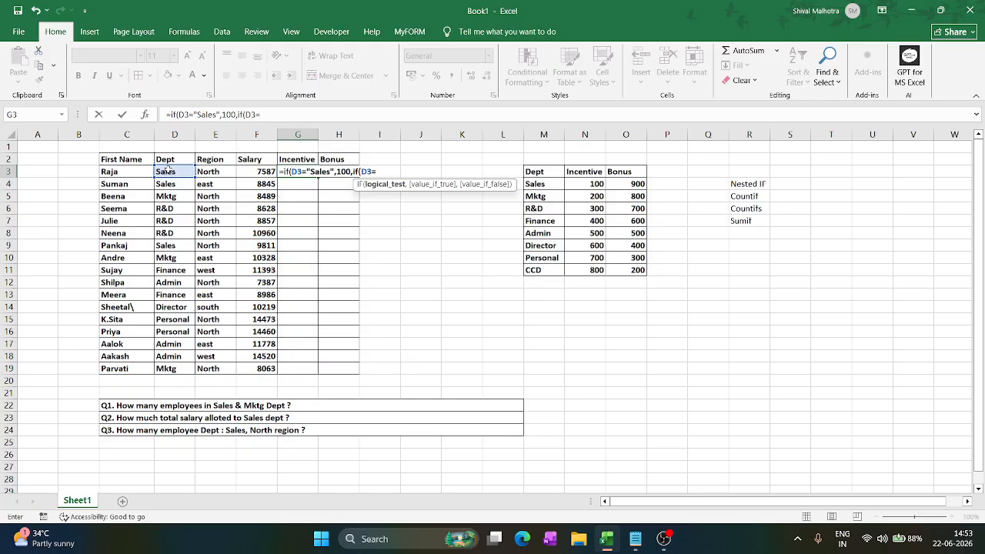
text("Mktg",)
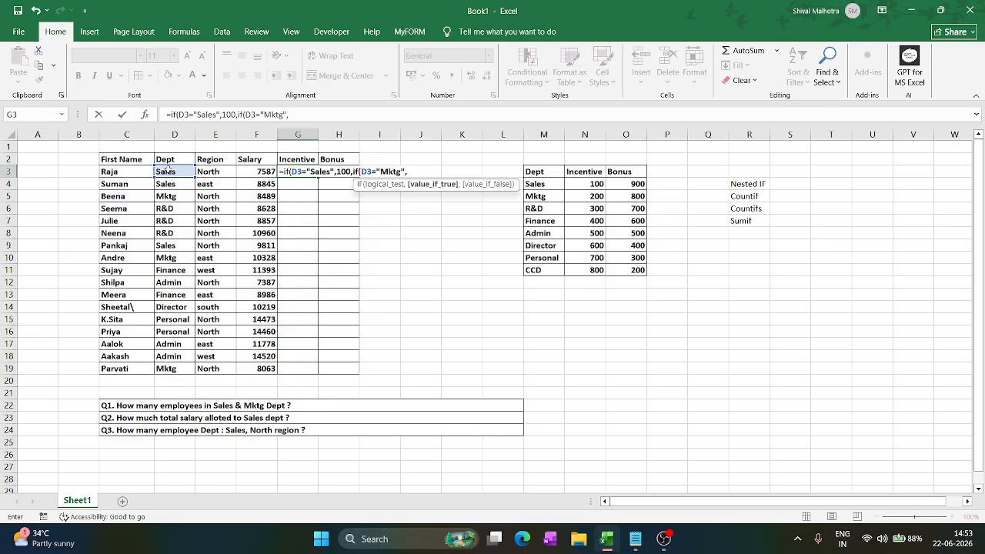
text(200)
- Nest a third IF in the incentive formula that returns 300 when D3 equals "R&D"
text(,if()
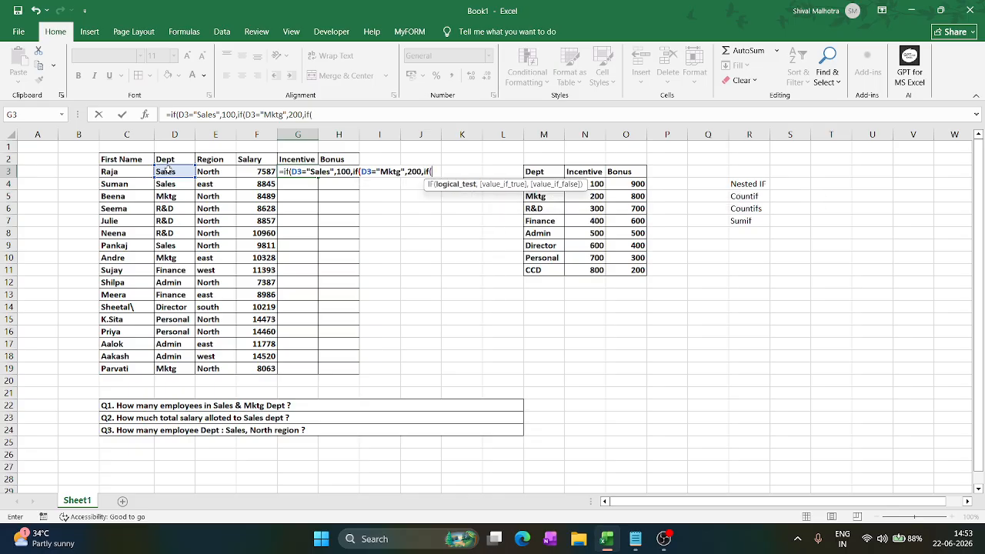
click(168, 170)
text(="R&D")
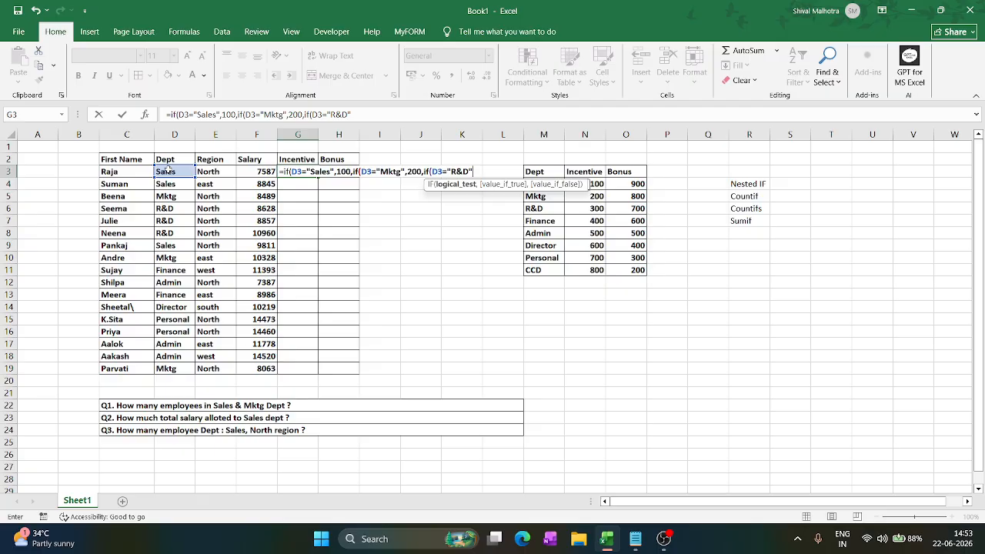
text(,300)
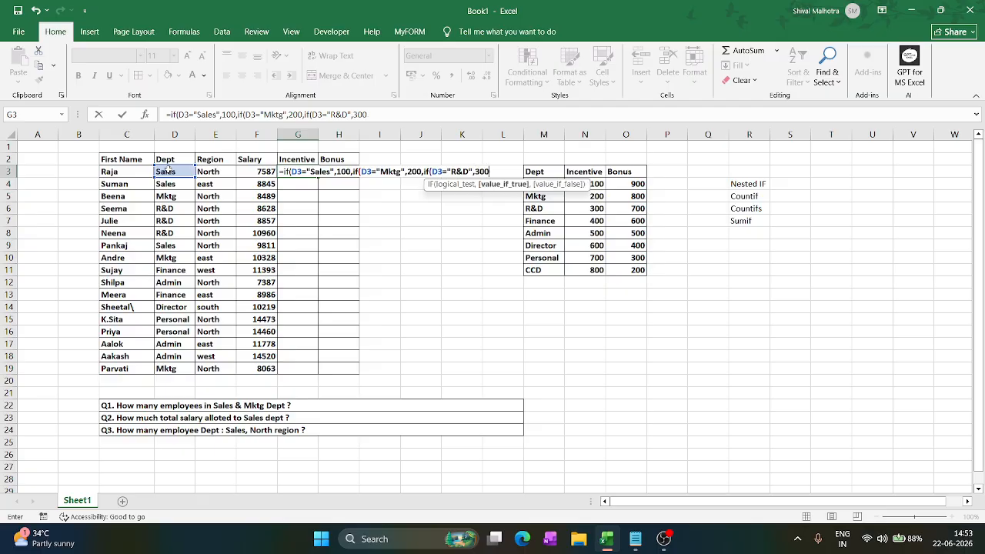
text(,)
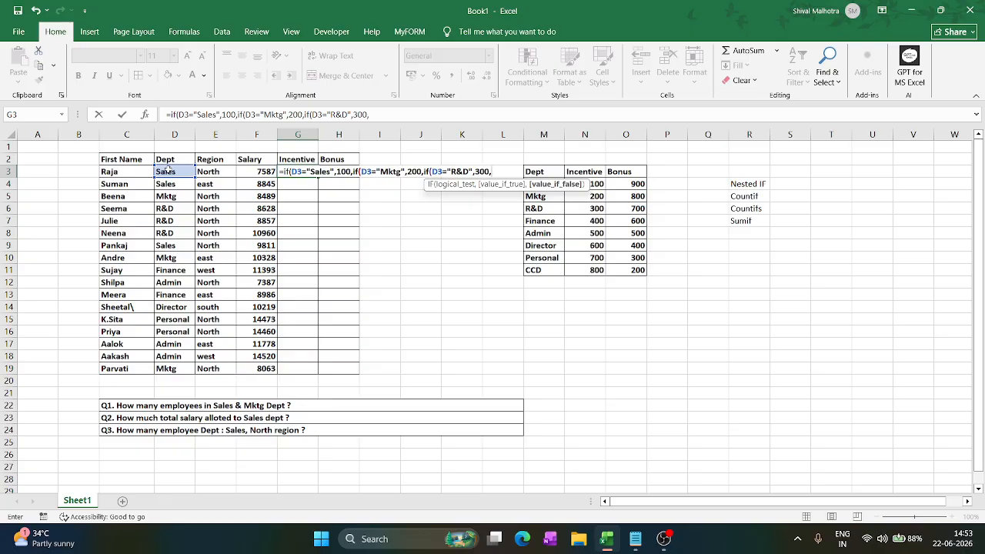
text(if()
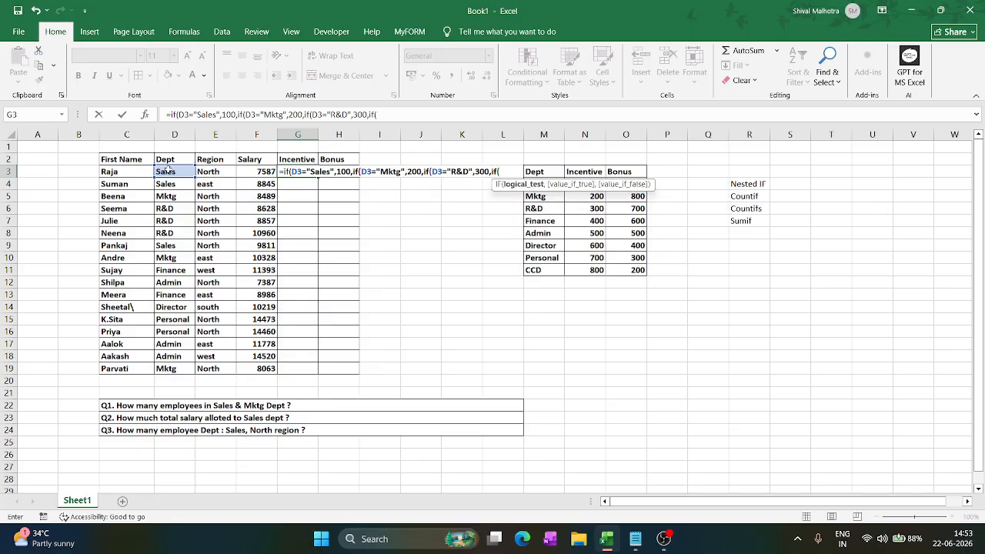
text(="Finance",)
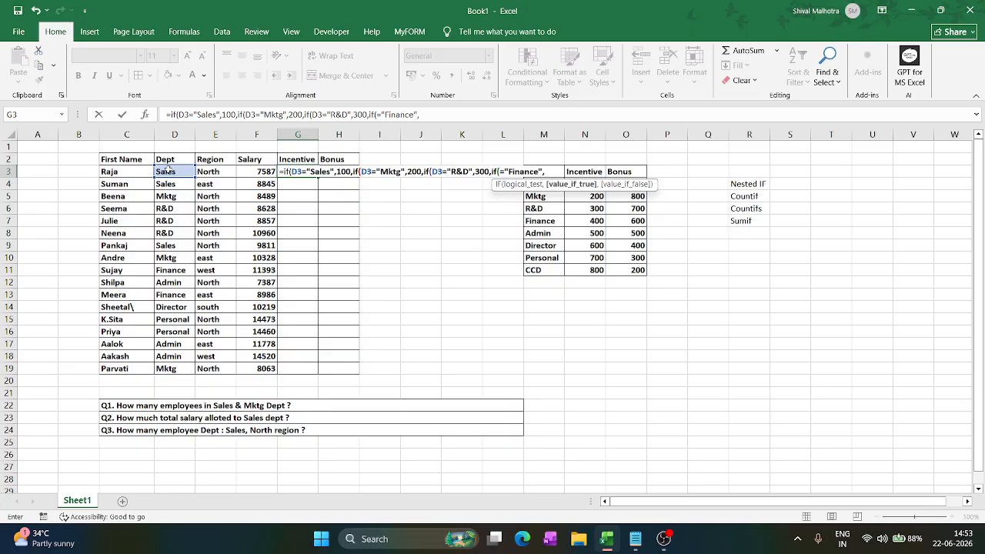
text(400,if)
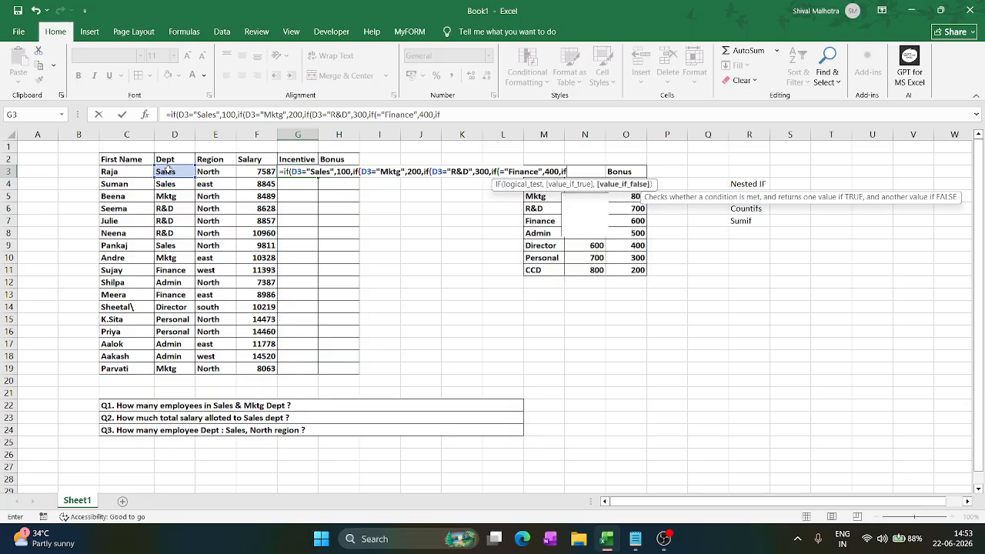
text(()
- Complete the fifth nested IF's condition so that D3 equal to "Admin" returns 500
click(167, 171)
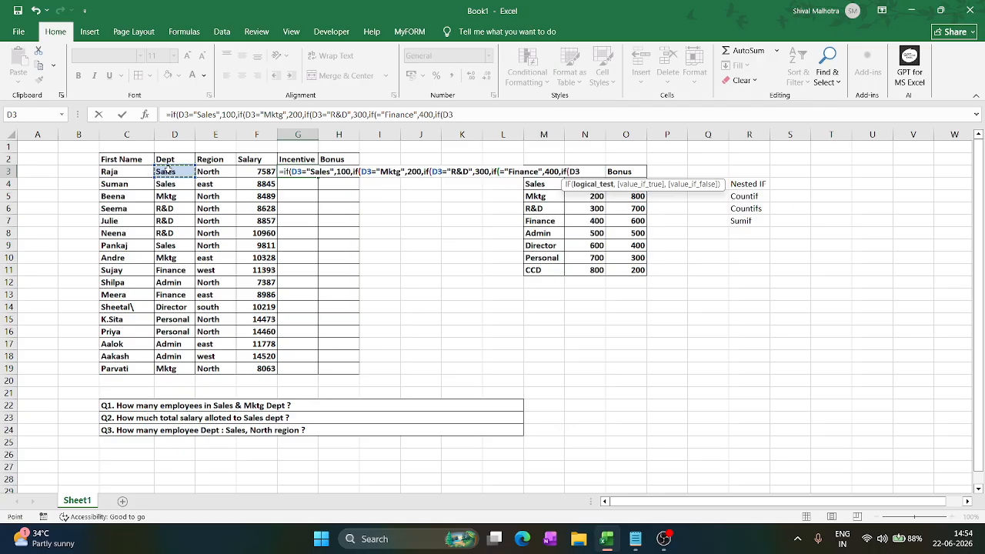
text(="Admin)
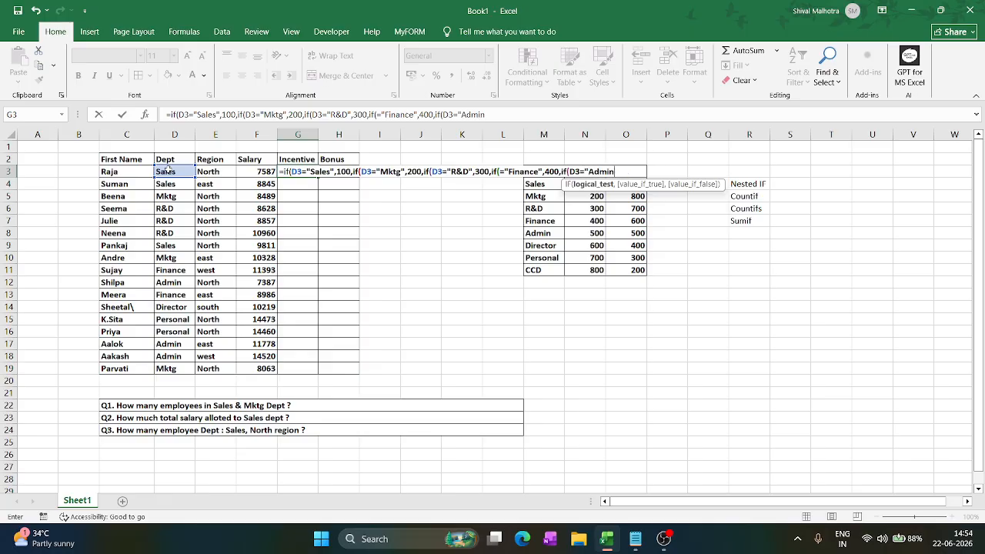
text(",)
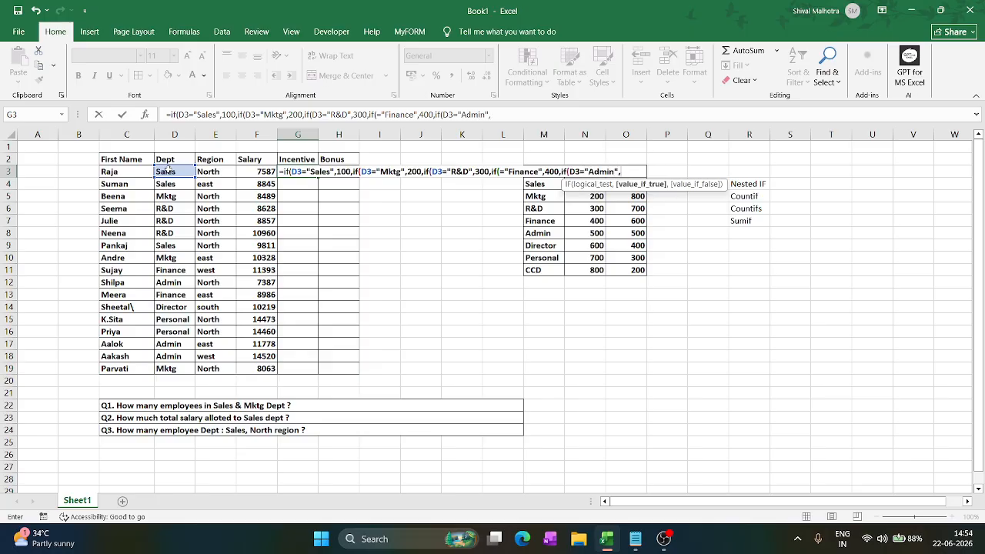
text(500,)
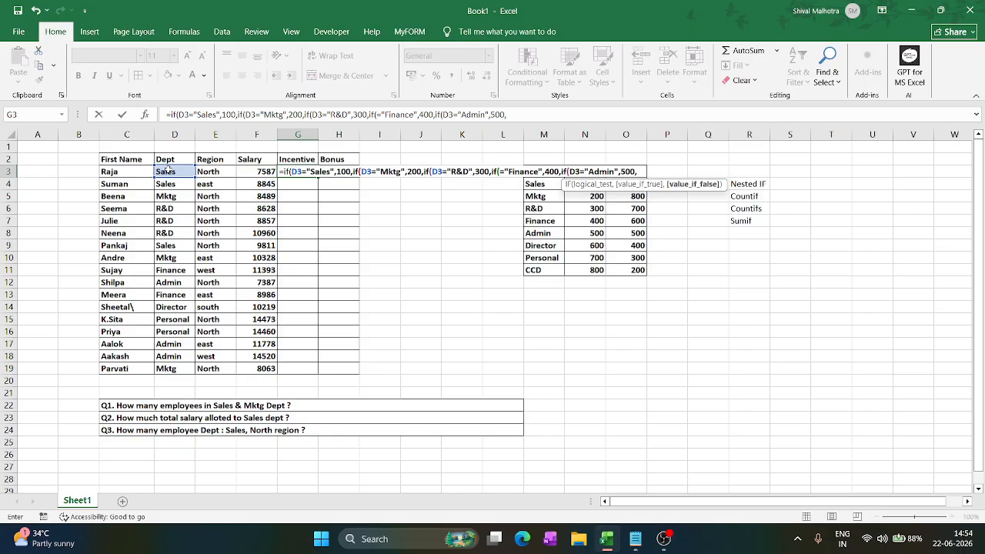
text(if()
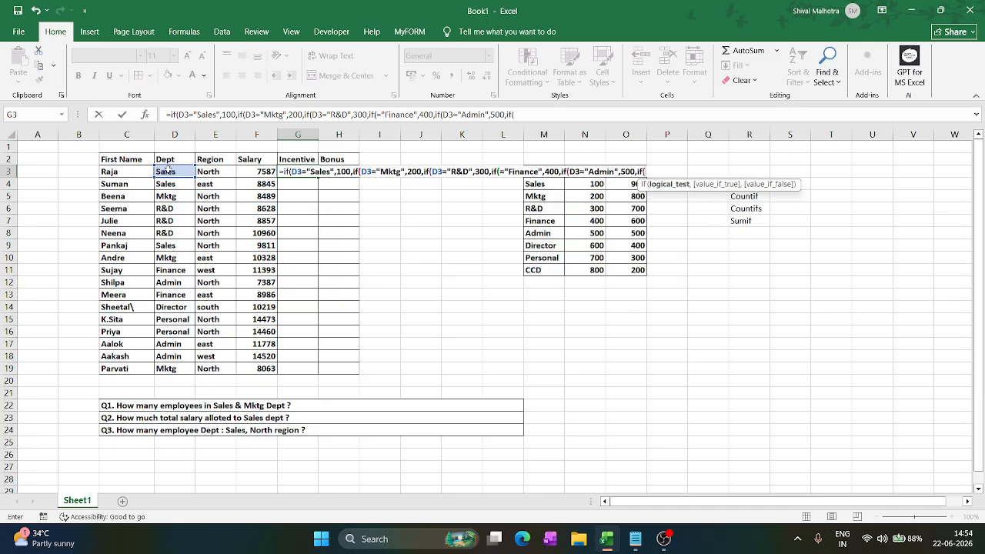
- Nest a sixth IF in the incentive formula that returns 600 when D3 equals "Director"
click(168, 170)
text(="Director)
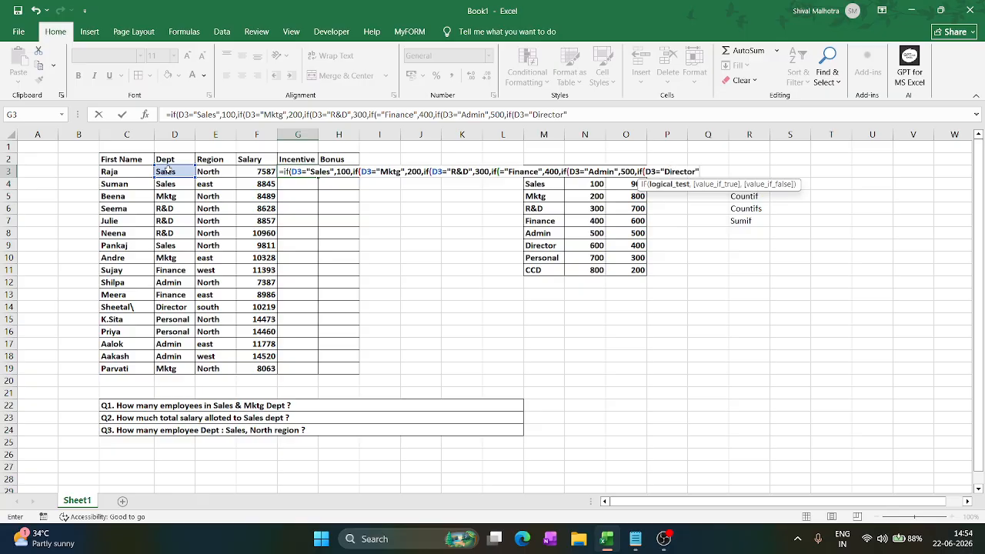
text(",)
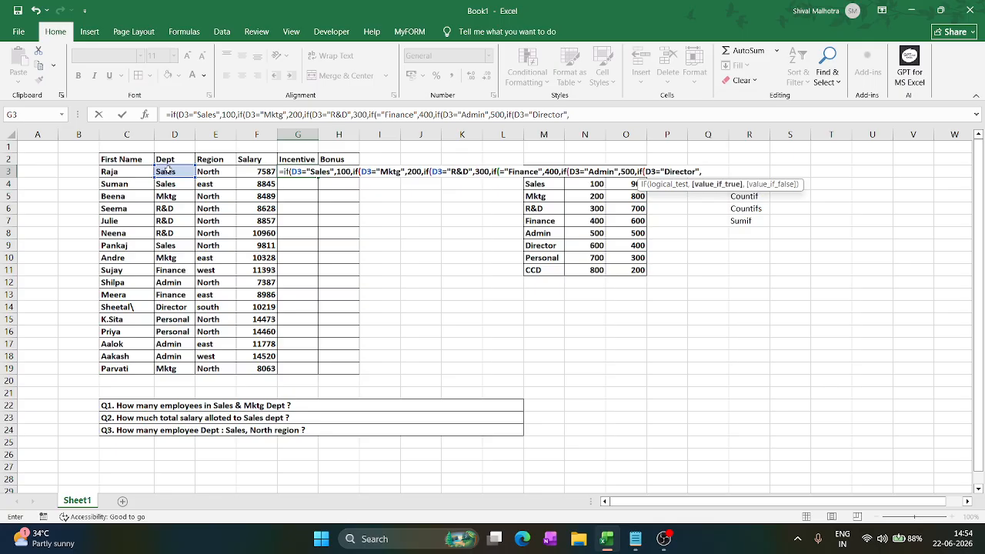
text(600,if()
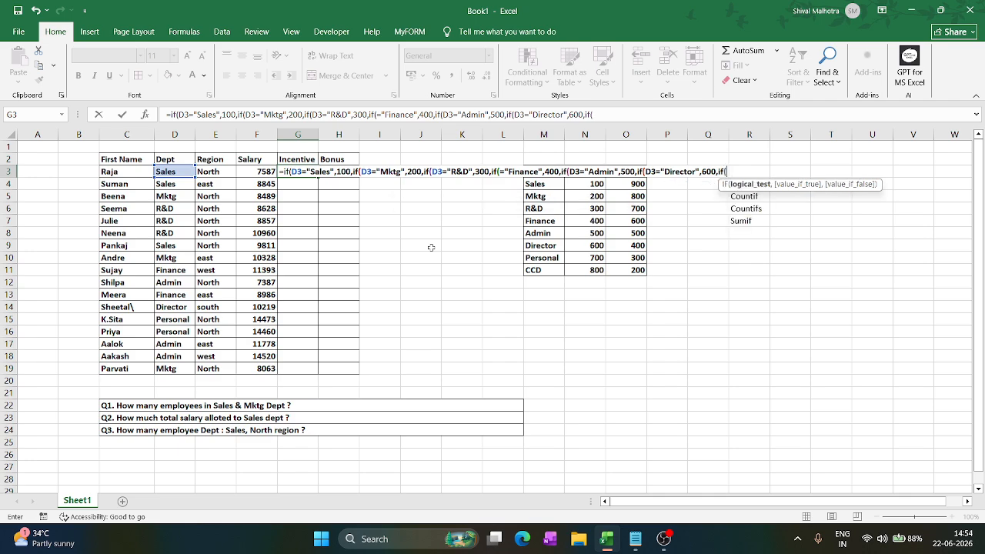
- Nest the last IF so that D3 equal to "Personal" returns 700 and any other department returns 800
click(168, 171)
text(=)
text(")
text(Persona)
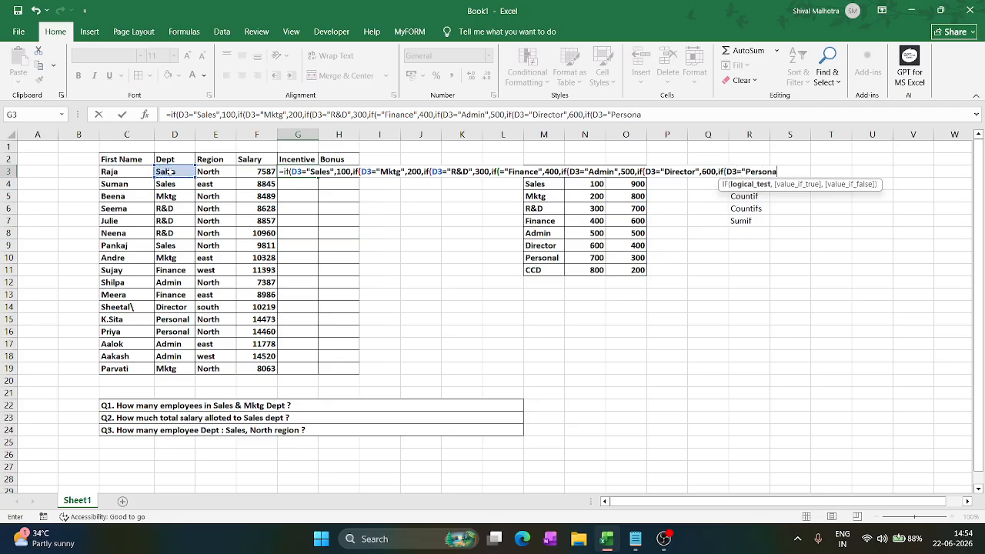
text(l",)
text(7)
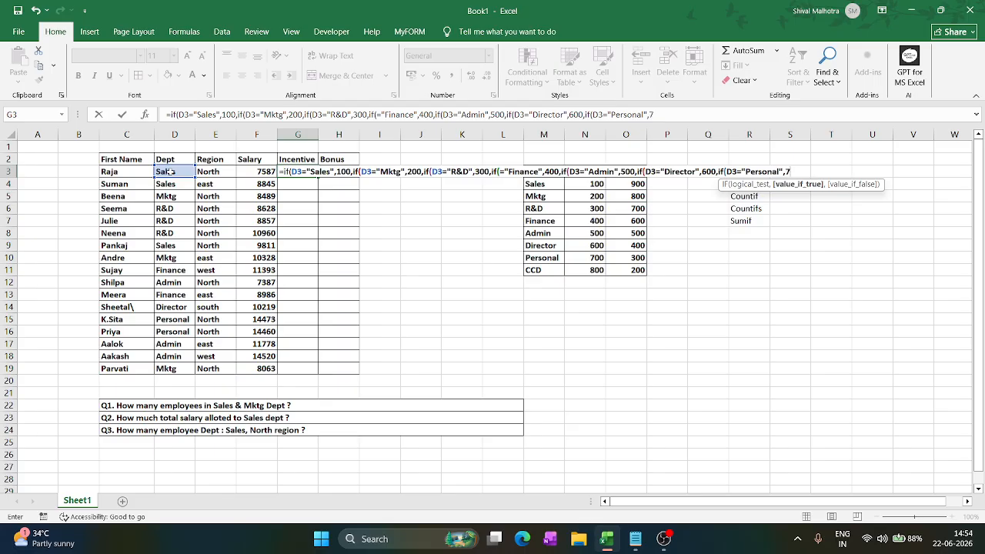
text(00,)
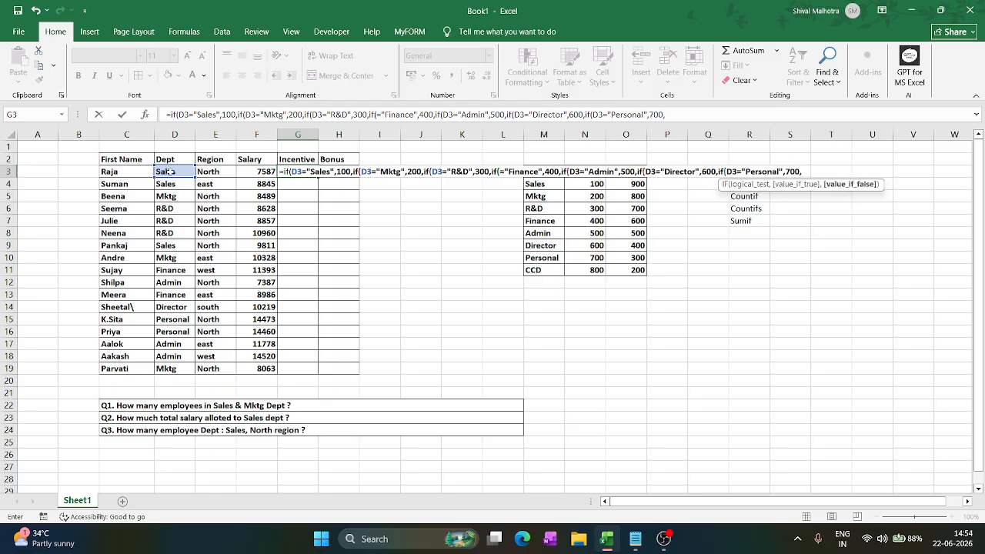
text(800)
- Insert the missing D3 reference before ="Finance" in the G3 formula
click(500, 172)
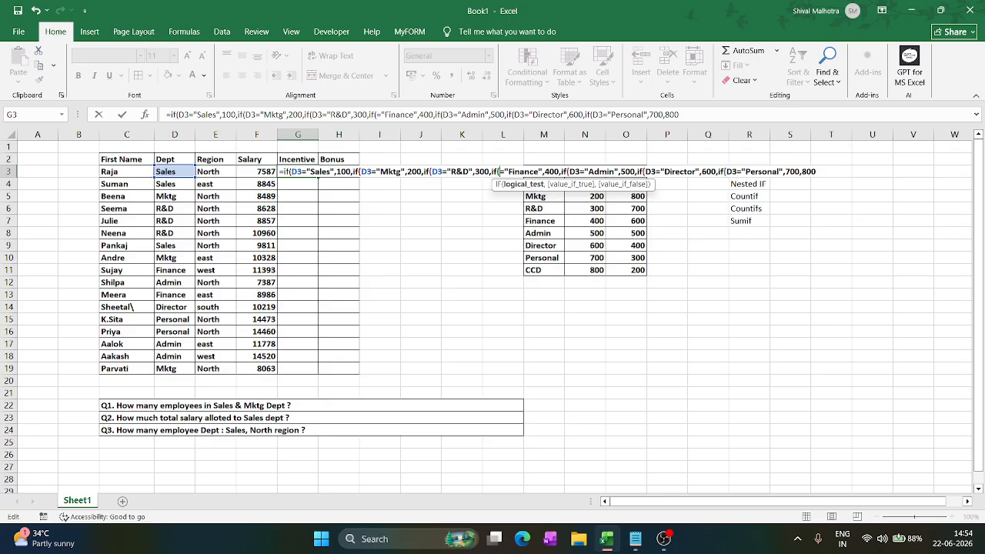
text(D3)
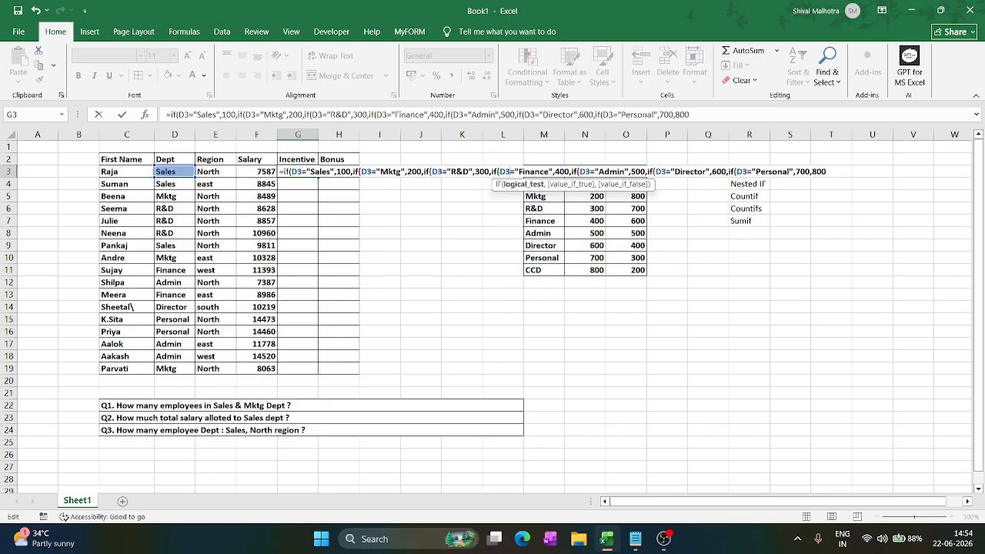
- Close all brackets of the nested IF, enter the formula and fill it down from G3 to G19
click(826, 171)
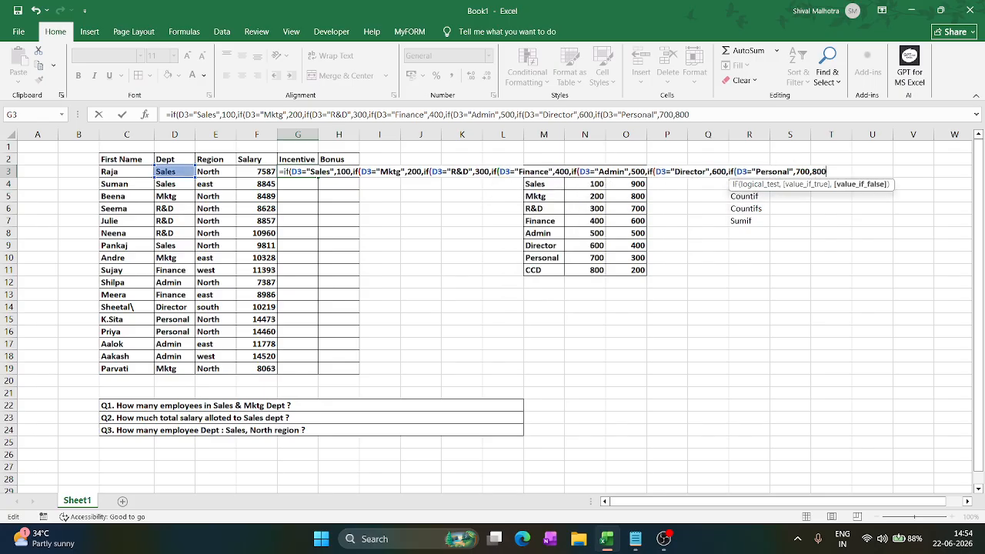
text())))))
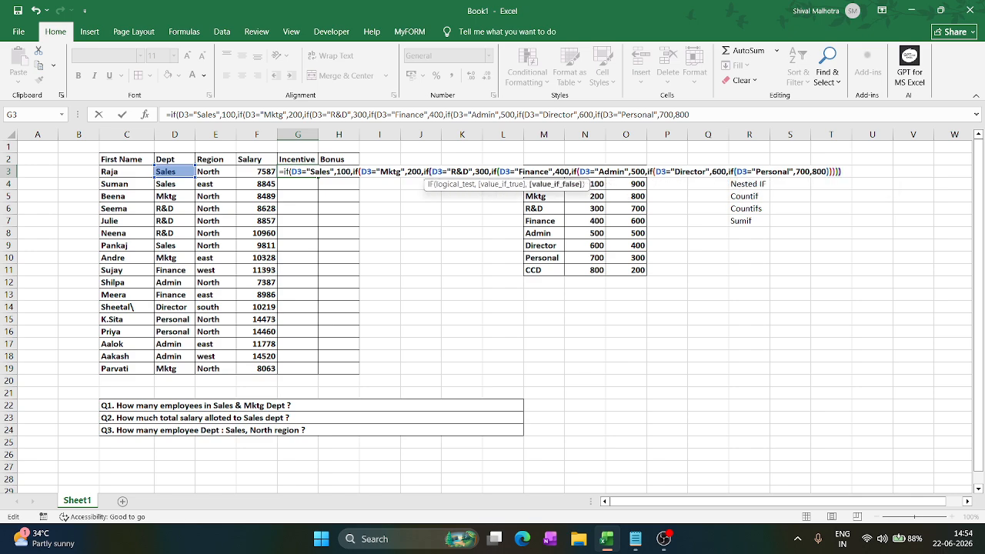
key(Return)
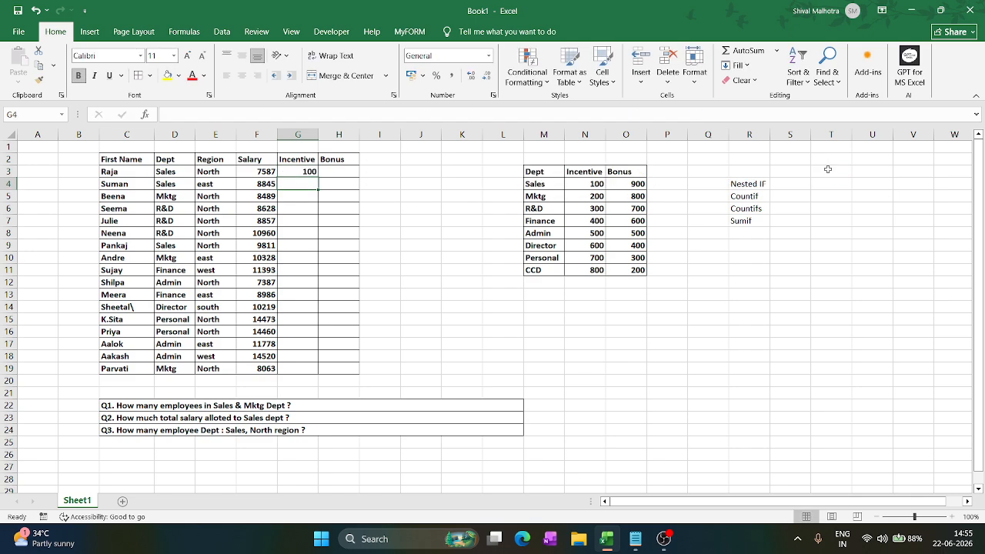
drag(285, 171, 301, 371)
key(ctrl+d)
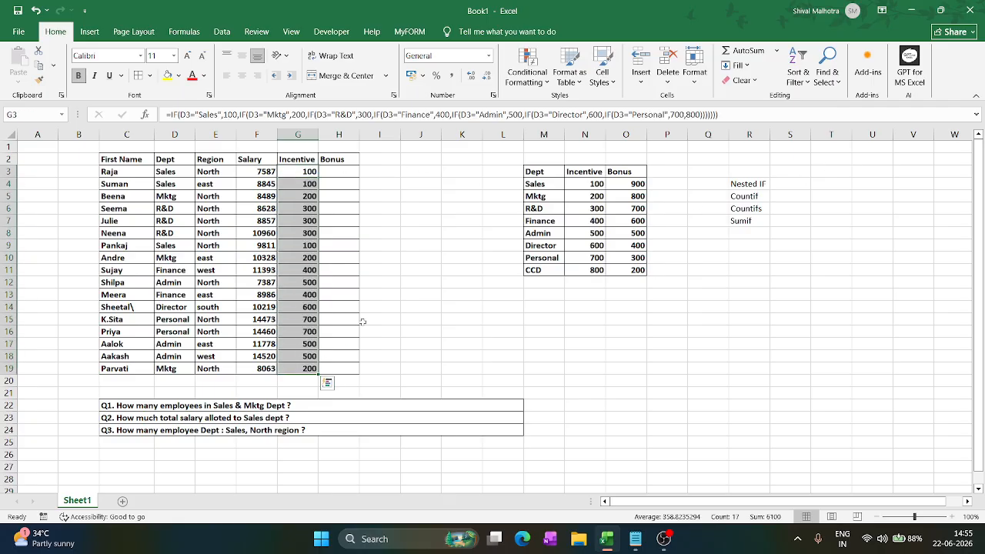
- Start an IFS formula in H3 that returns 900 when D3 equals "Sales"
click(339, 169)
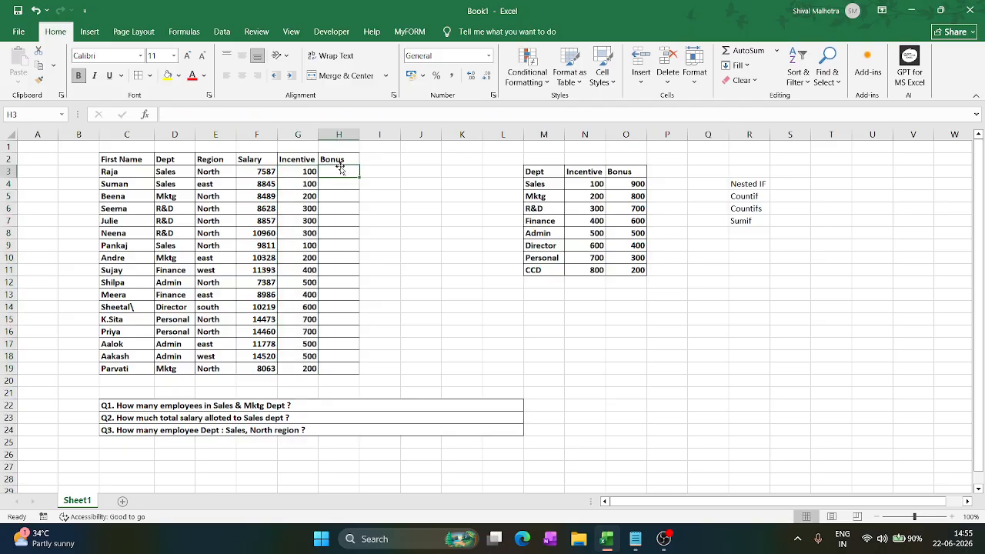
text(=if)
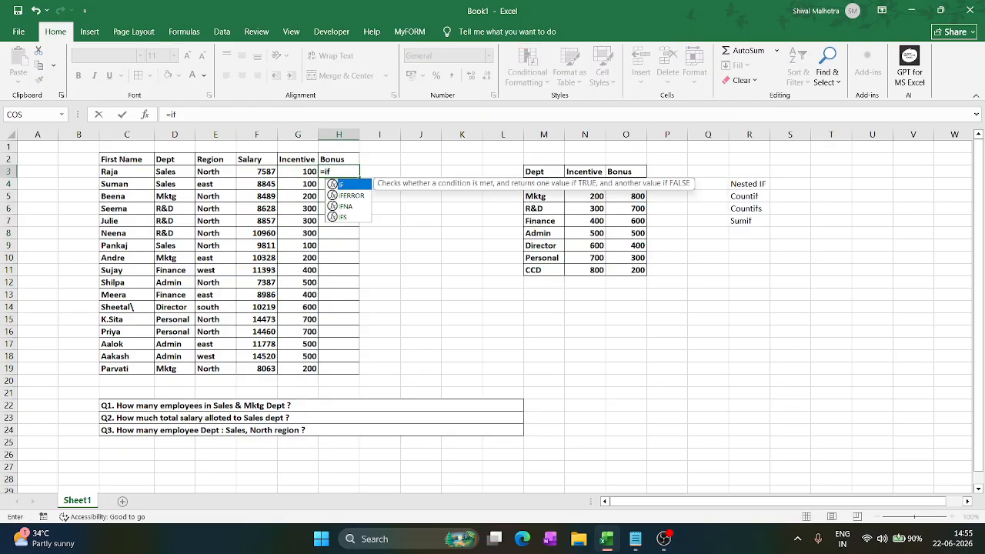
click(351, 218)
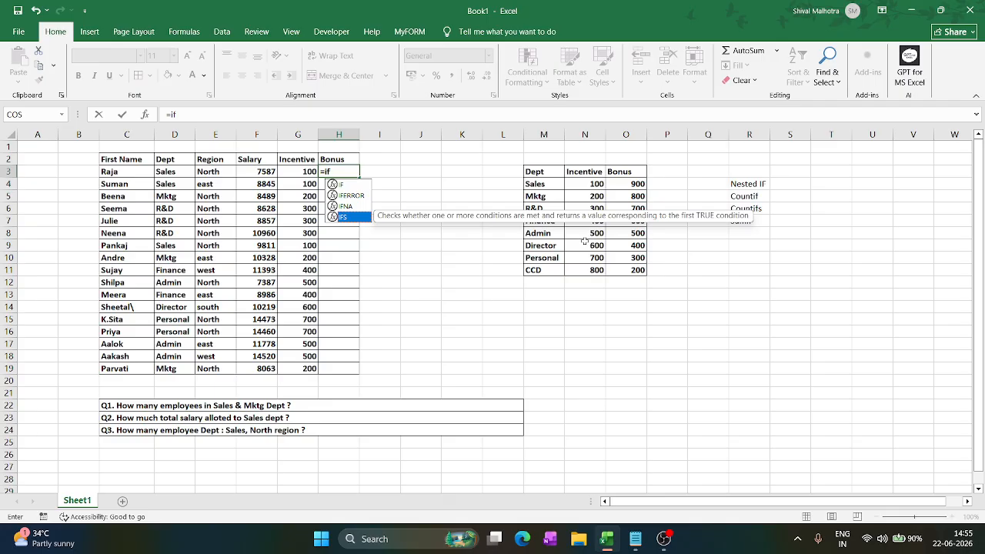
key(Tab)
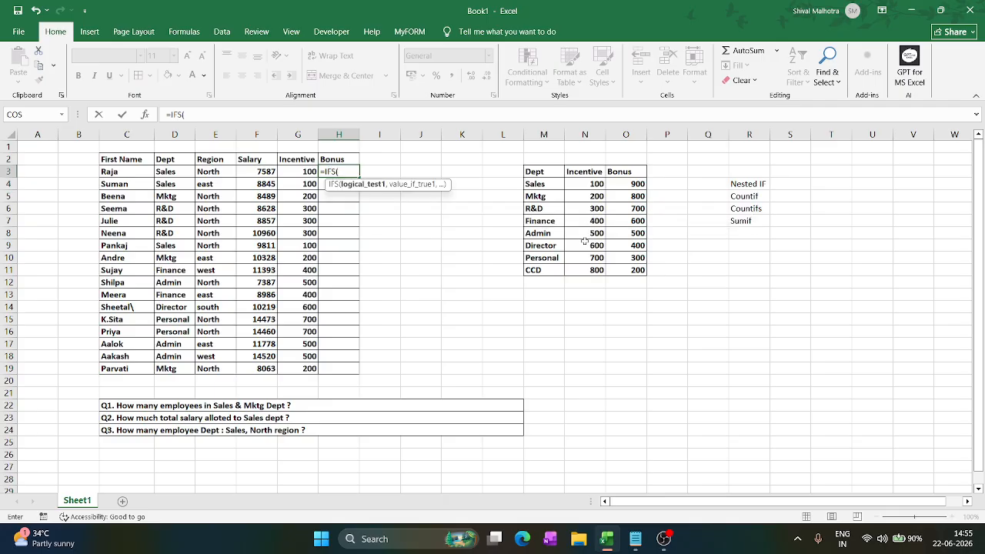
click(180, 171)
text(=)
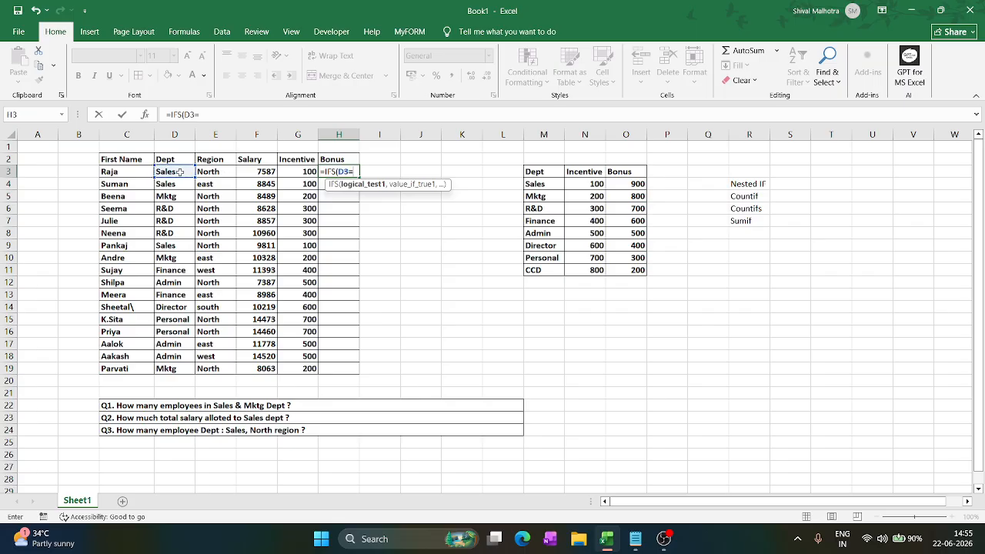
text("Sales",)
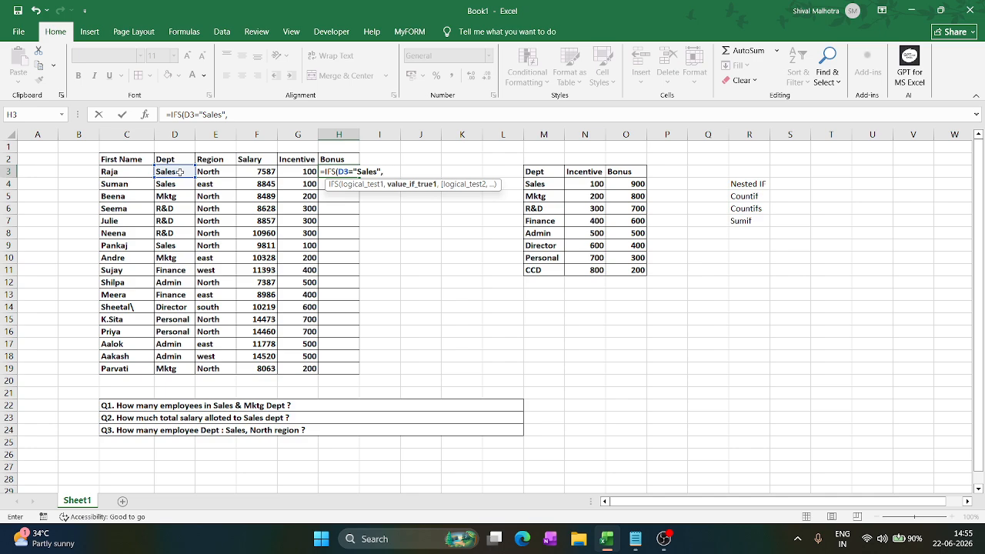
text(900,)
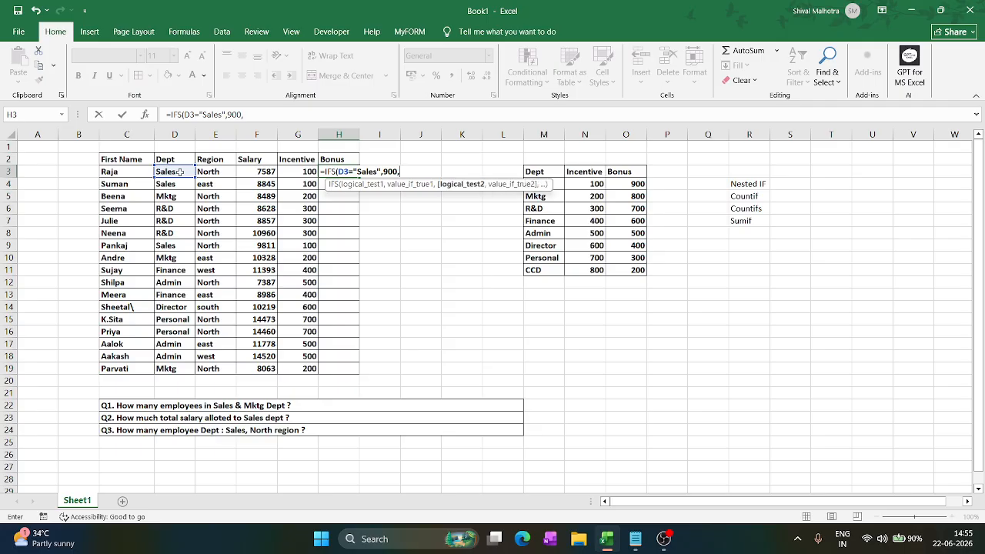
- Add a second IFS condition that returns 800 when D3 equals "mktg"
click(186, 172)
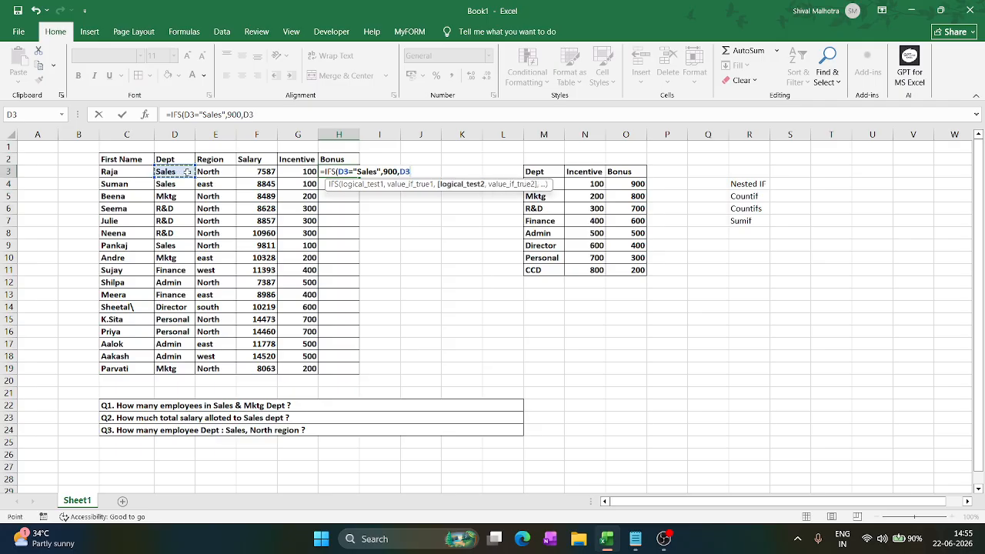
text(="mktg",)
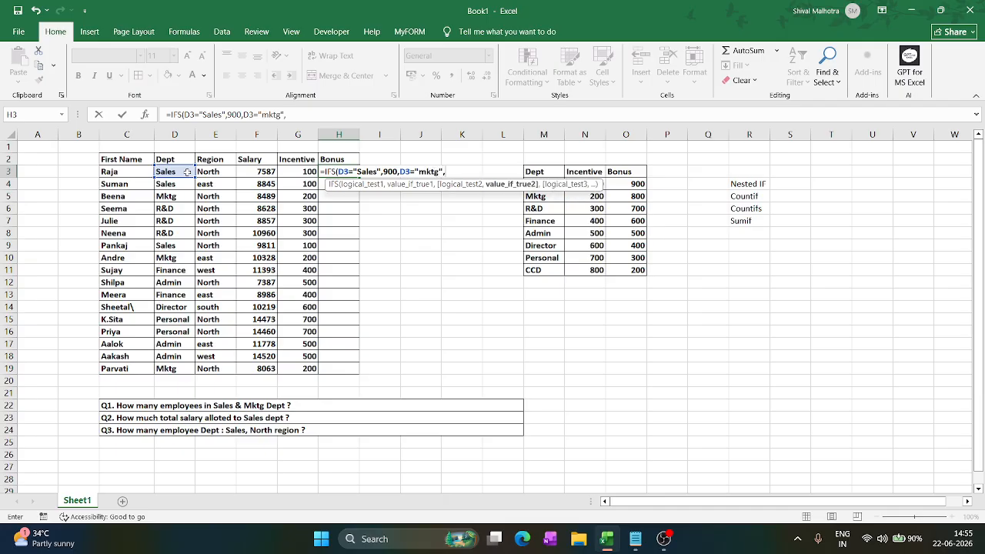
text(800,)
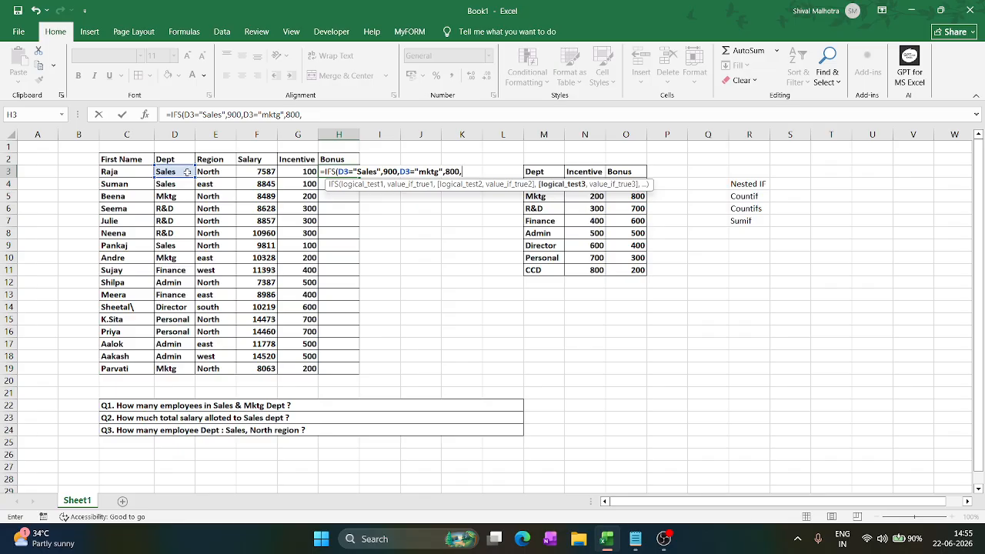
- Add a third IFS condition for D3 equal to "R&D" with 600 as its value
click(187, 172)
text(=)
text(")
text(R)
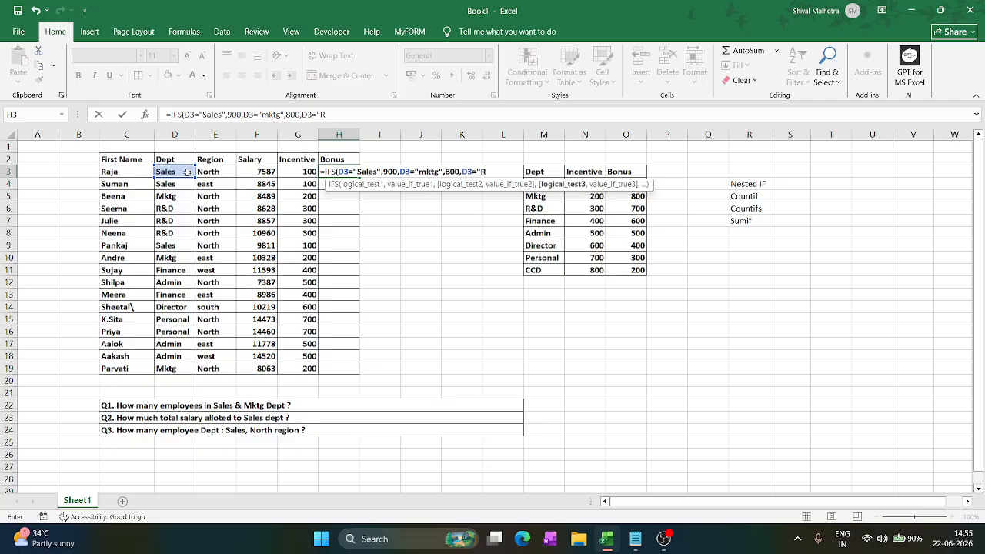
text(&D",)
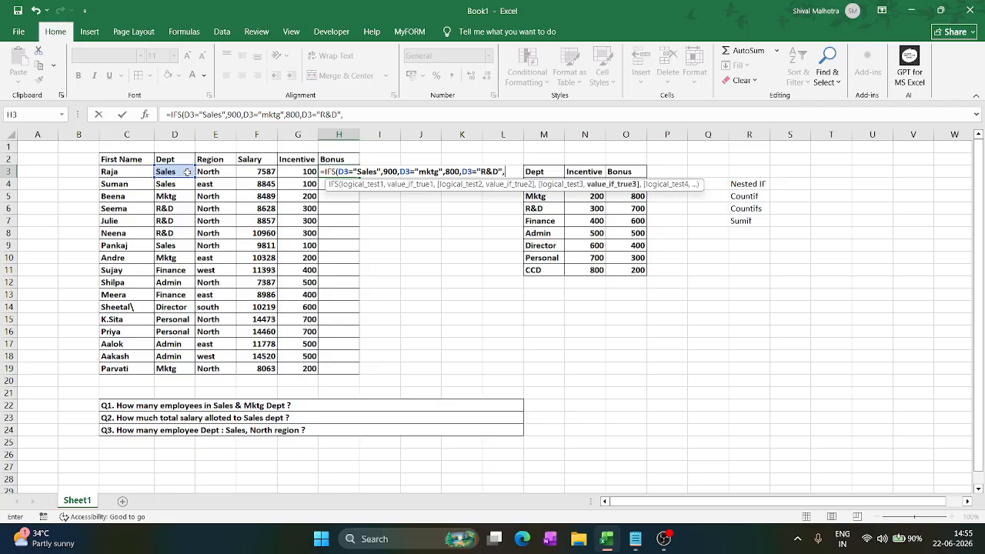
text(600,)
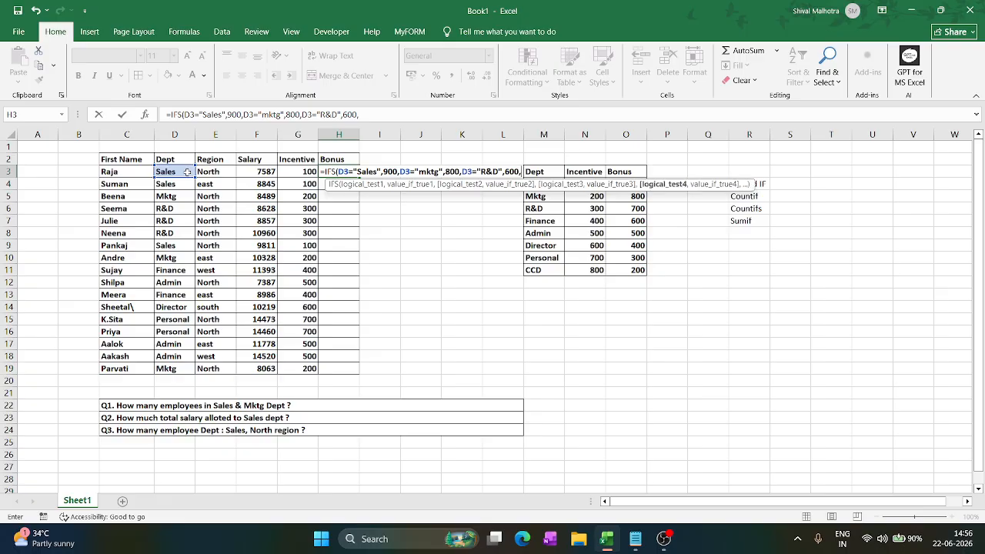
- Add a fourth logical test to the IFS formula that checks whether D3 equals "Finance"
click(187, 172)
text(="Finance")
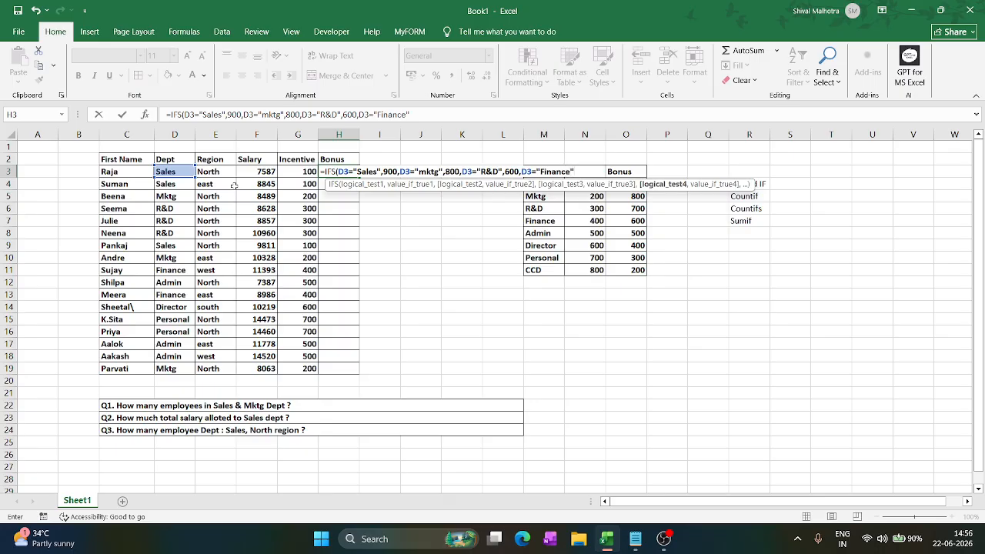
text(,)
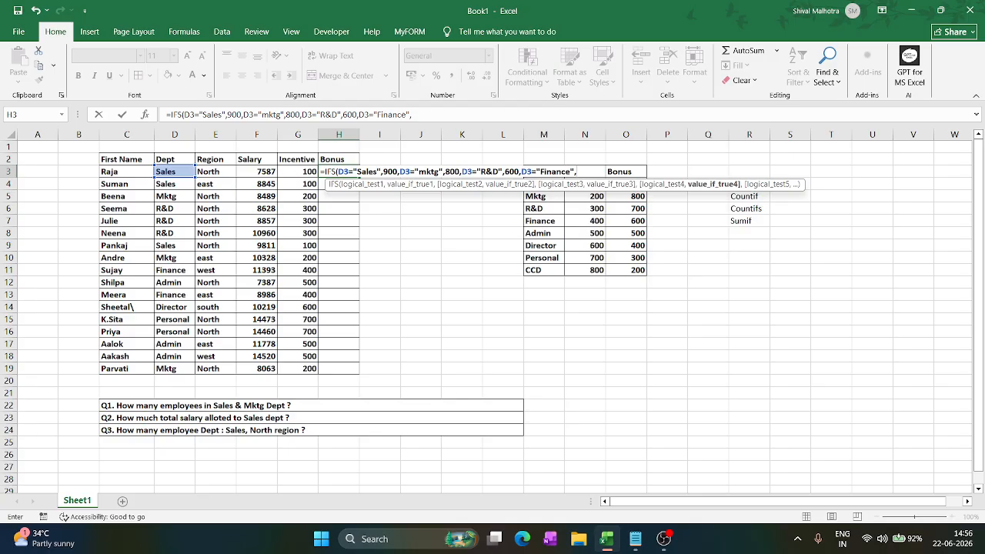
- Correct the "R&D" bonus in the H3 formula to 700
click(348, 114)
key(BackSpace)
text(7)
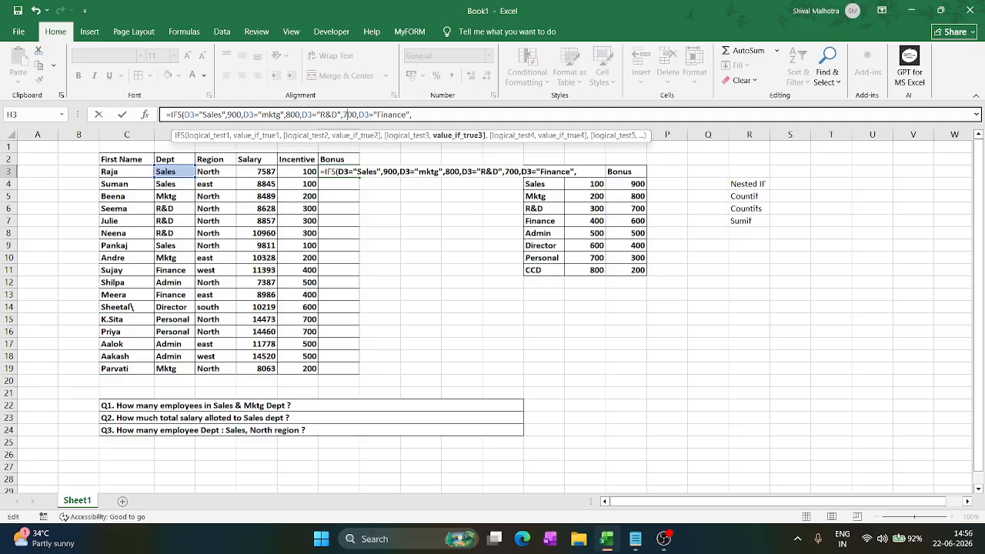
- Give the "Finance" condition at the end of the formula a return value of 600
click(412, 115)
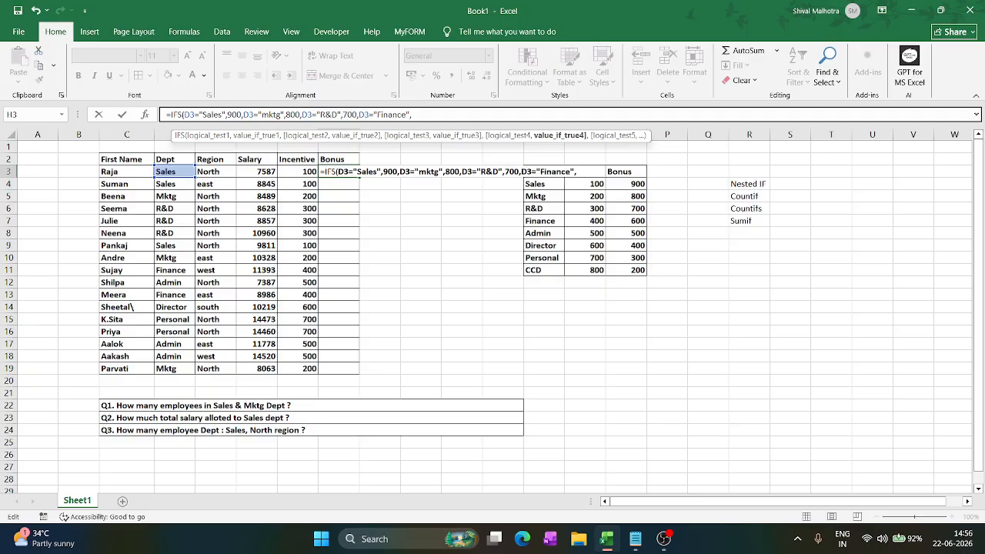
text(600,)
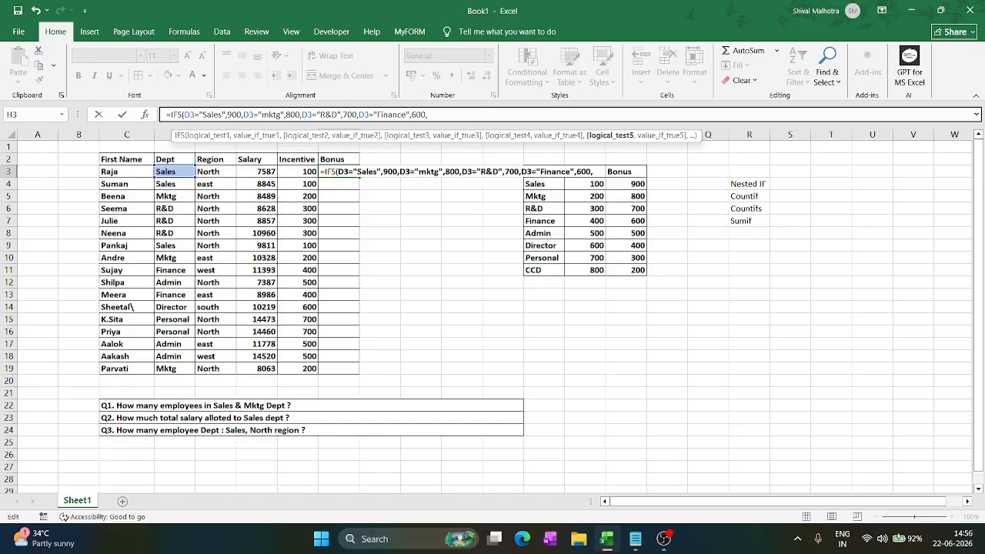
- Add a fifth IFS condition that returns 500 when D3 equals "Admin"
click(175, 169)
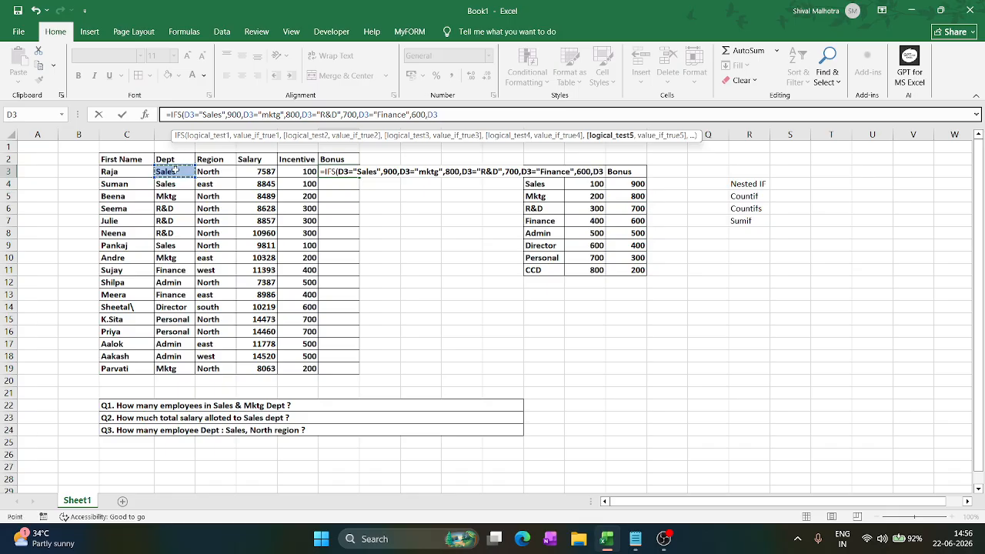
text(="Admin",)
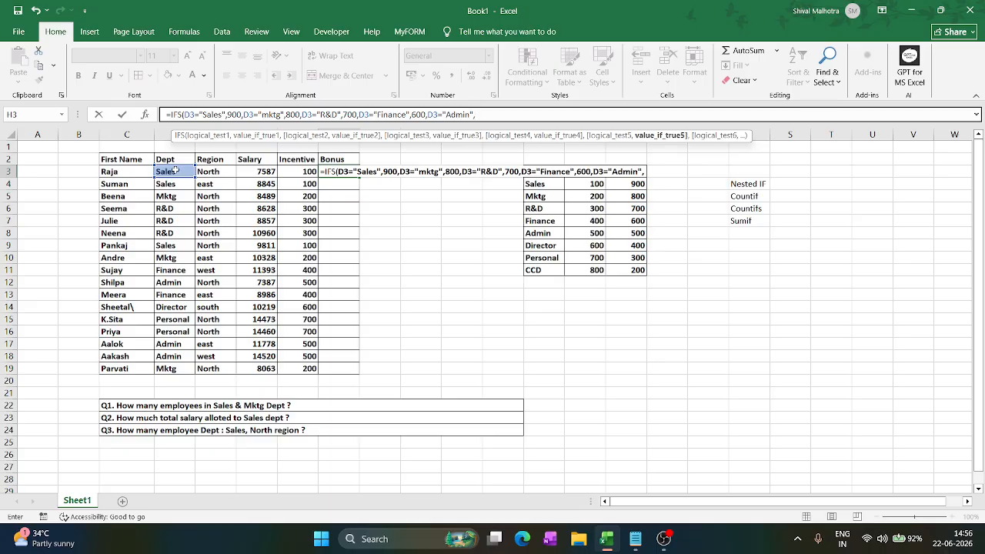
text(500)
text(,D)
key(BackSpace)
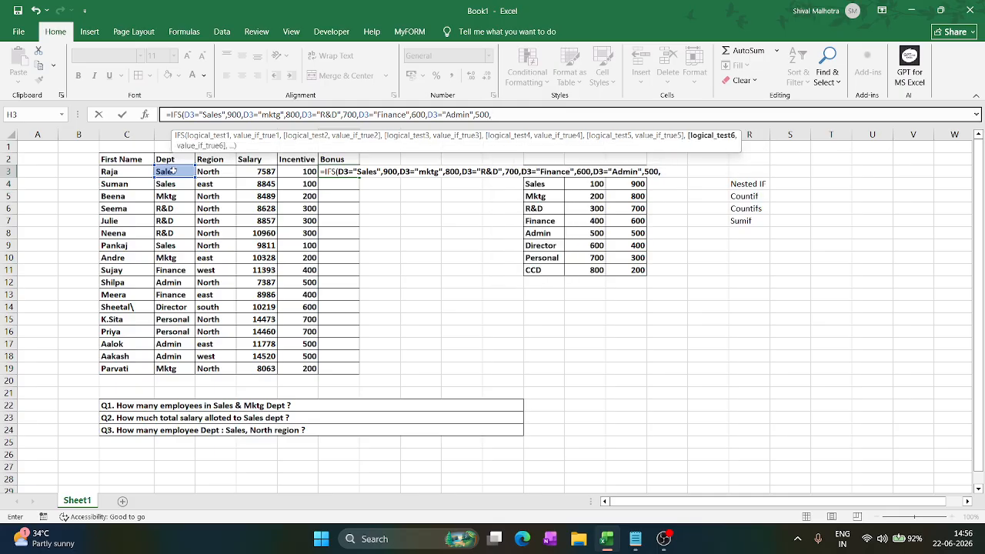
- Add a sixth IFS condition that returns 400 when D3 equals "Director"
click(172, 171)
text(=)
text("Direct)
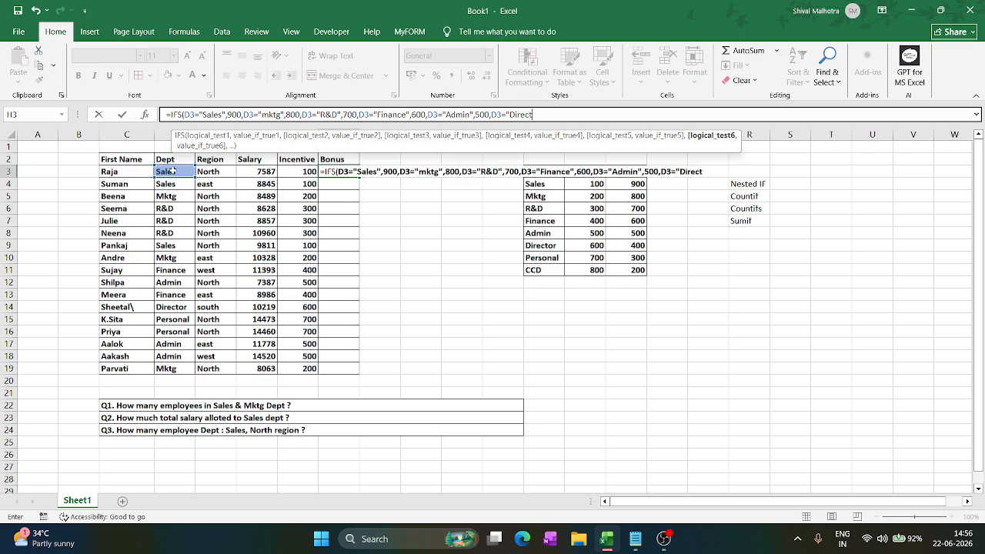
text(or",)
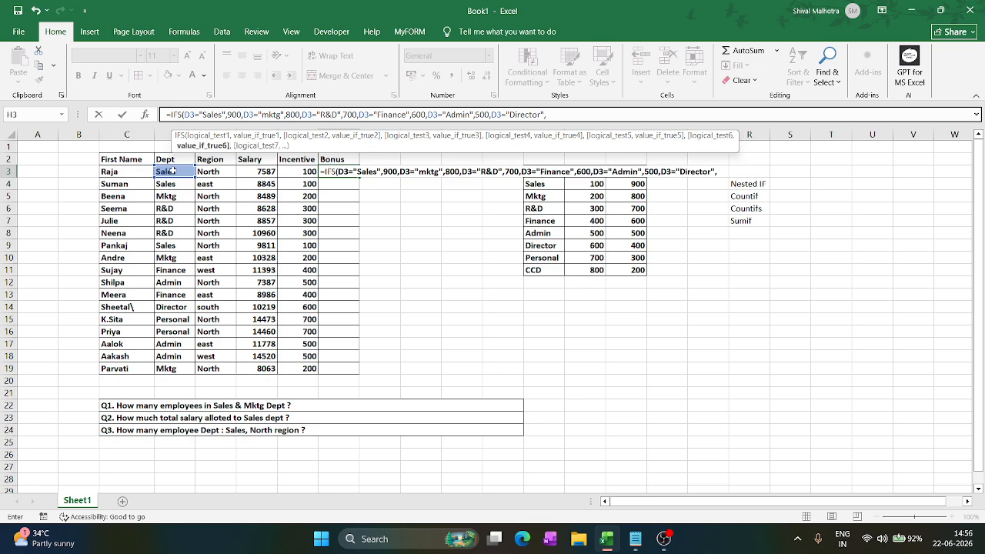
text(400,)
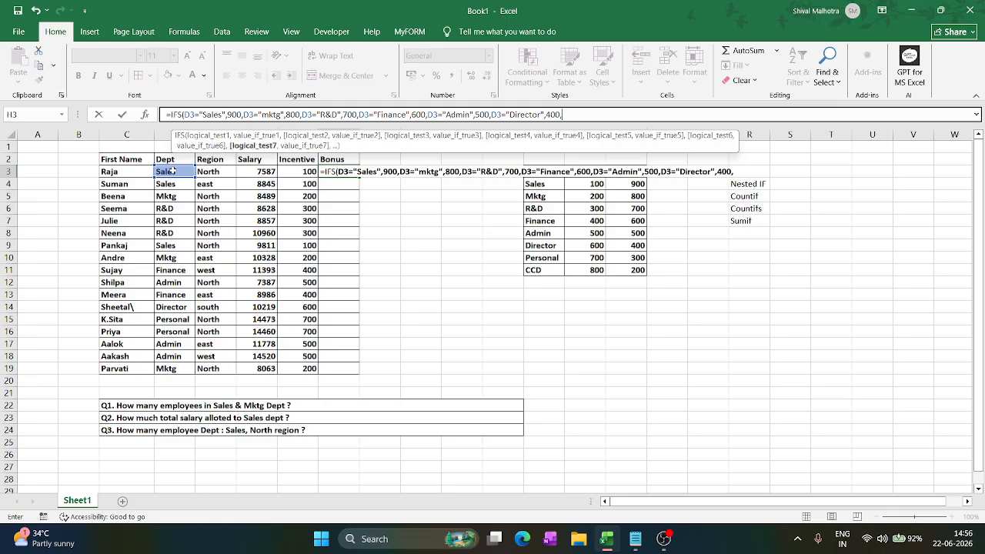
- Add a seventh IFS condition comparing D3 with Personal and returning 300
click(173, 170)
text(=Personal)
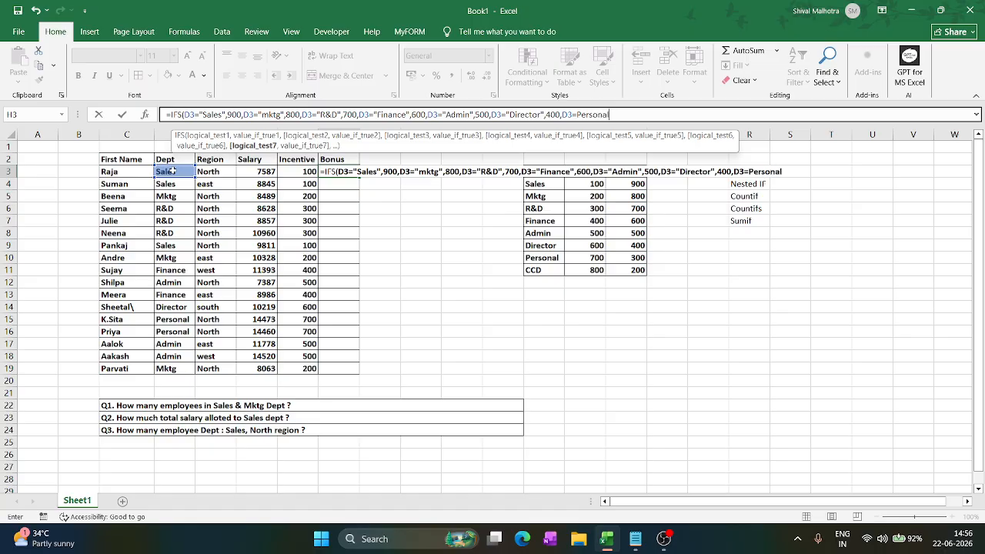
text(",300,)
- Add a last IFS condition returning 200 when D3 equals "CCD", close the bracket and try to enter the formula
click(173, 171)
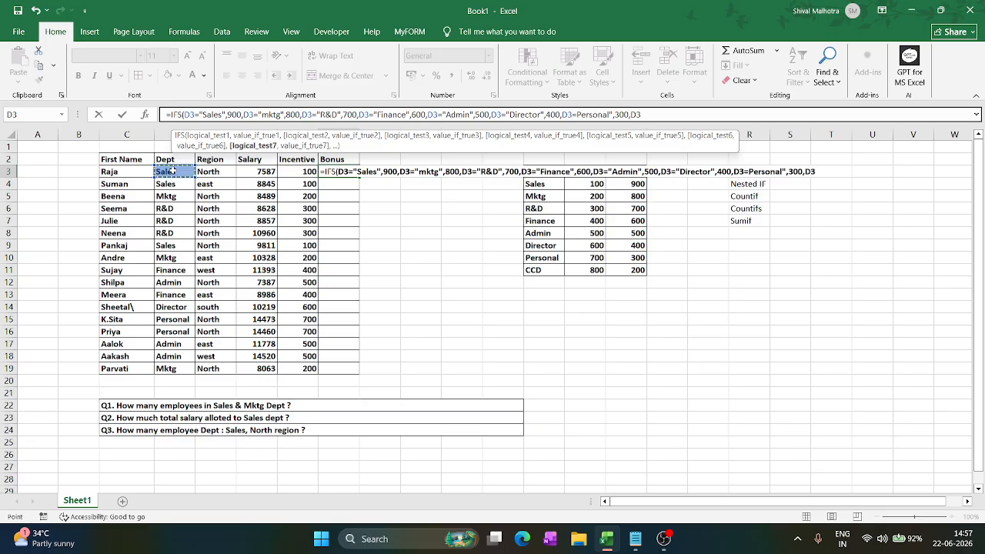
text(="CCD",200)
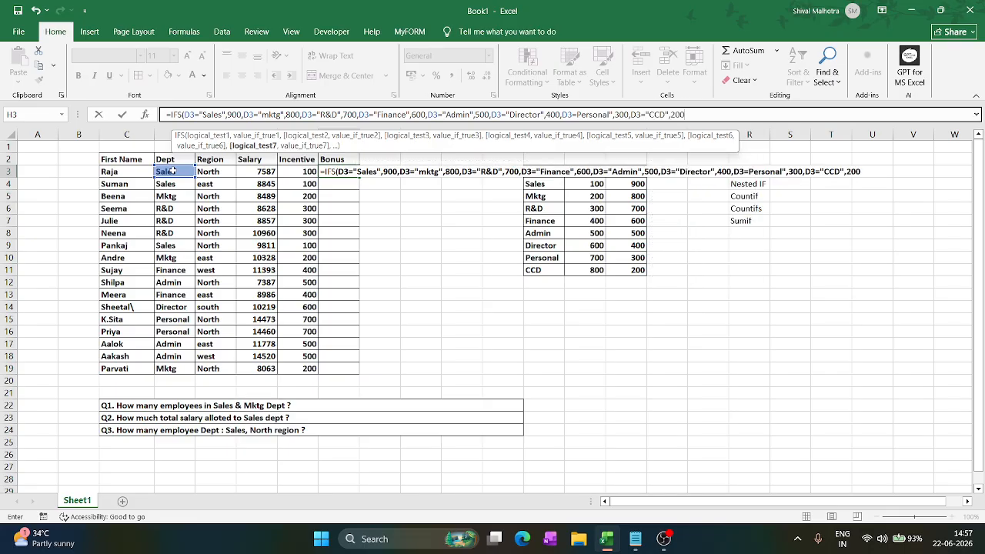
text())
key(Return)
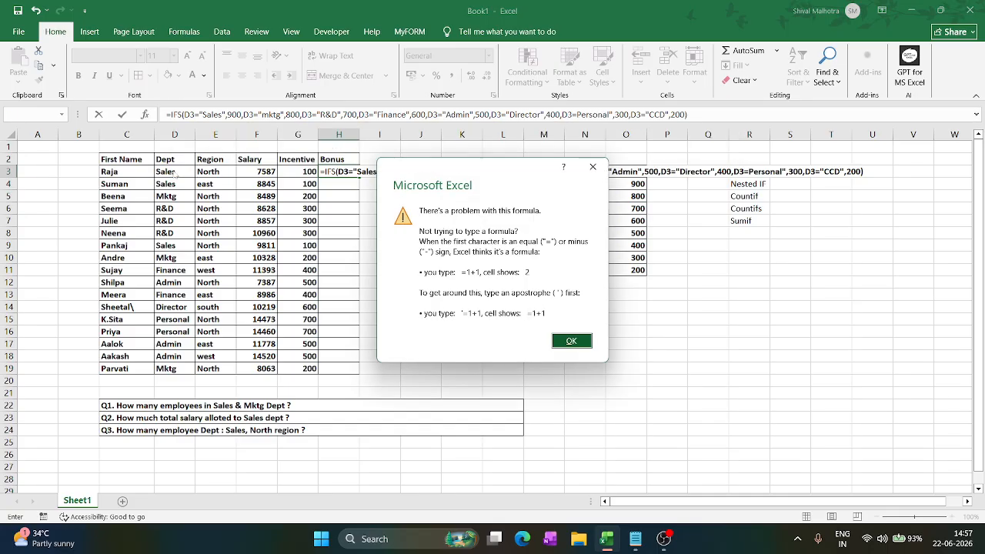
click(571, 341)
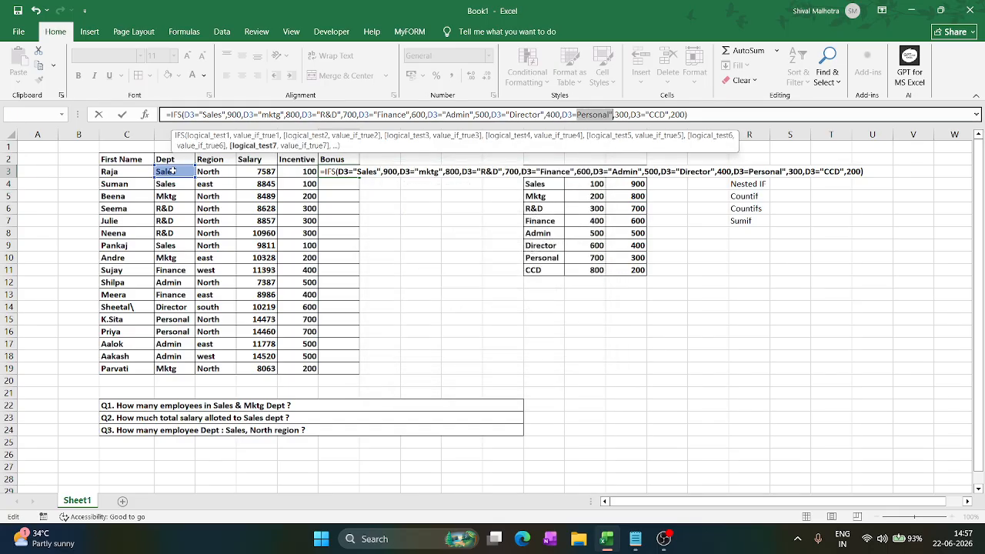
- Insert the missing opening quotation mark before Personal in the H3 formula and enter it
click(577, 114)
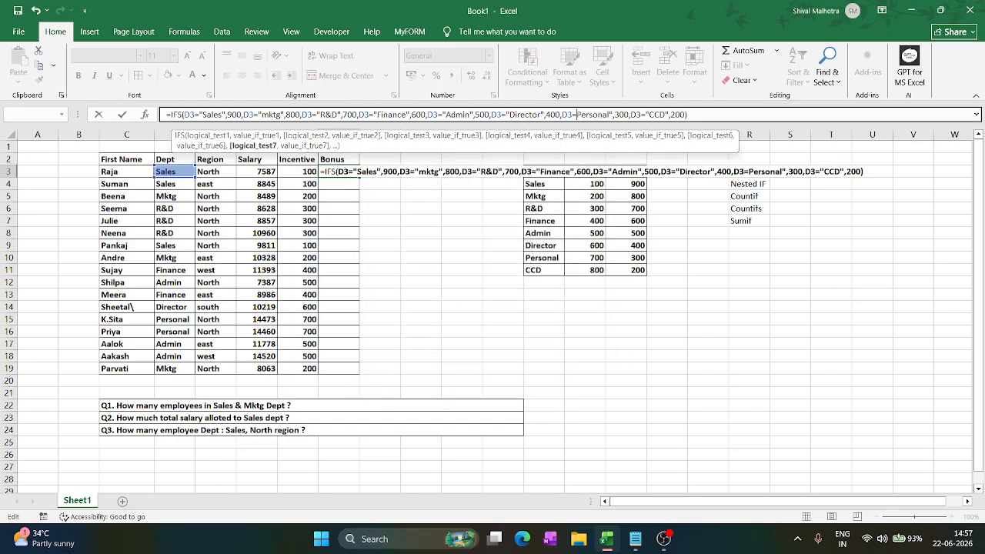
text(")
key(Return)
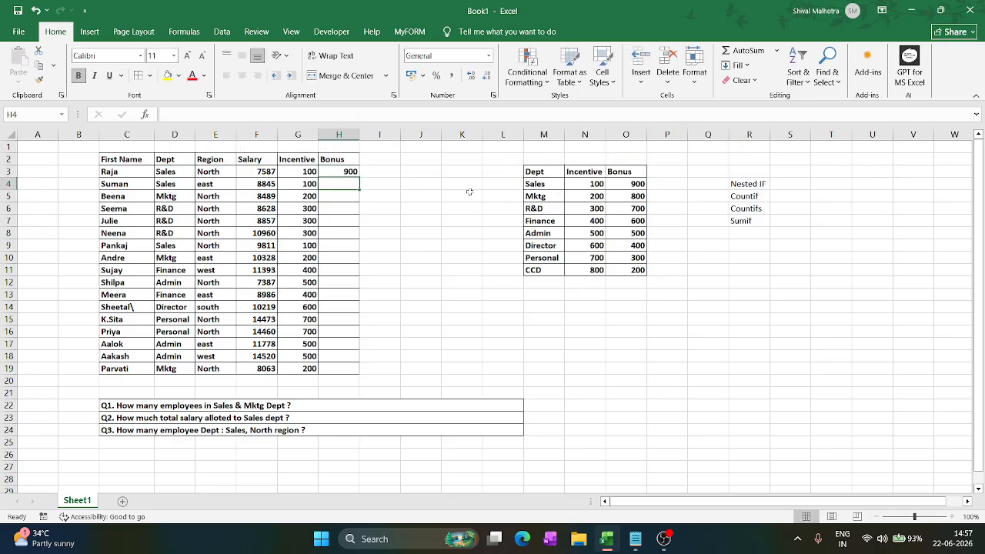
- Fill the IFS bonus formula down from H3 to H19
click(343, 173)
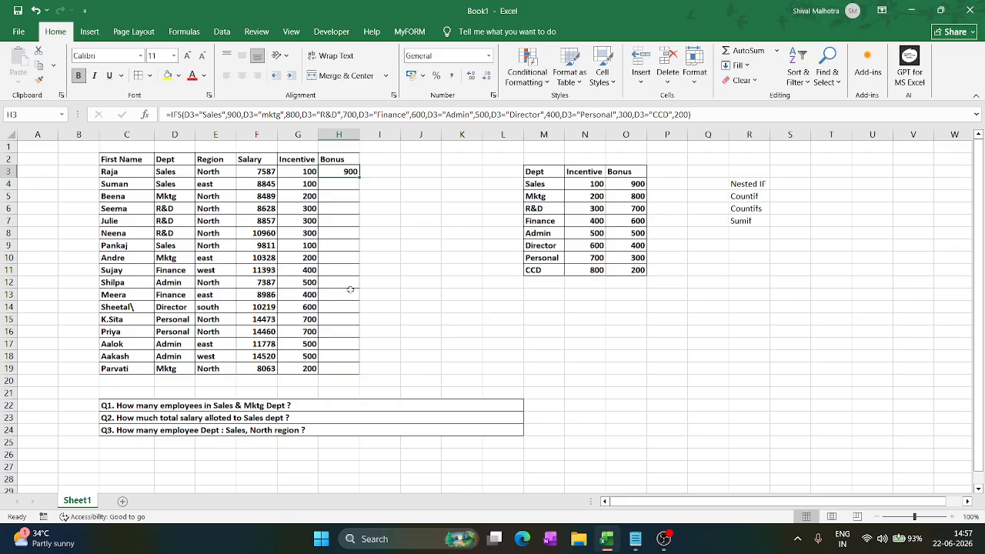
drag(359, 177, 334, 366)
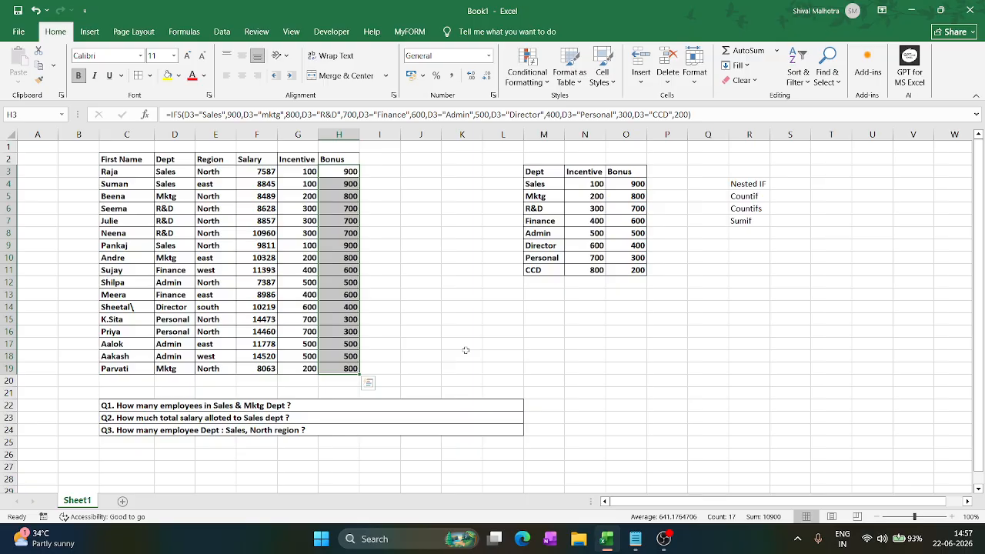
click(641, 355)
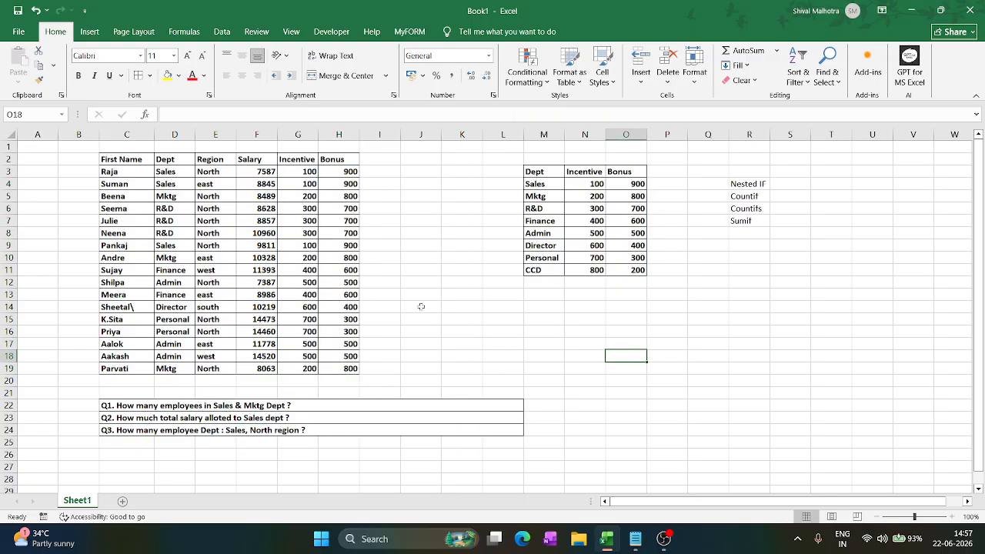
- Enter the headings Sales in M20 and Mktg in N20 above the question answers
click(539, 403)
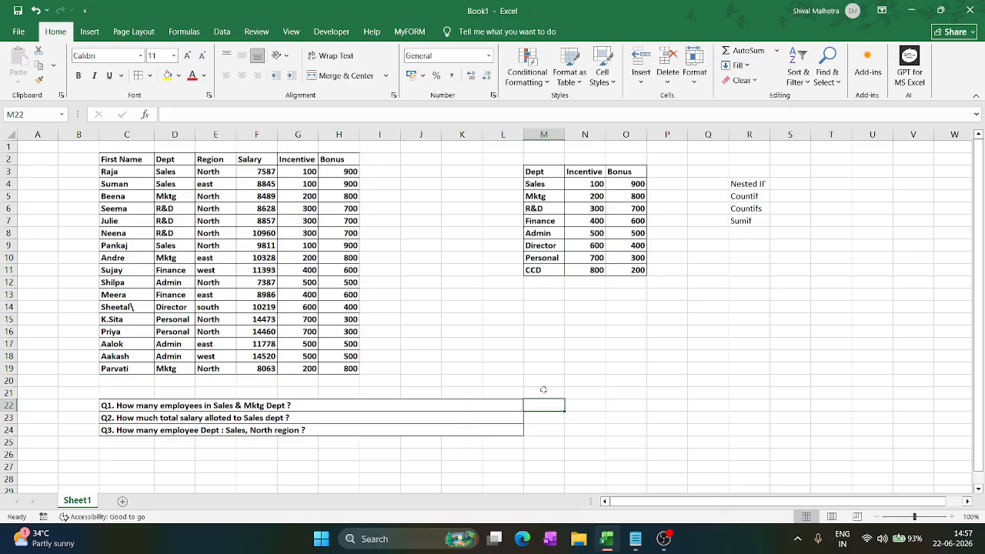
click(544, 378)
text(Sa)
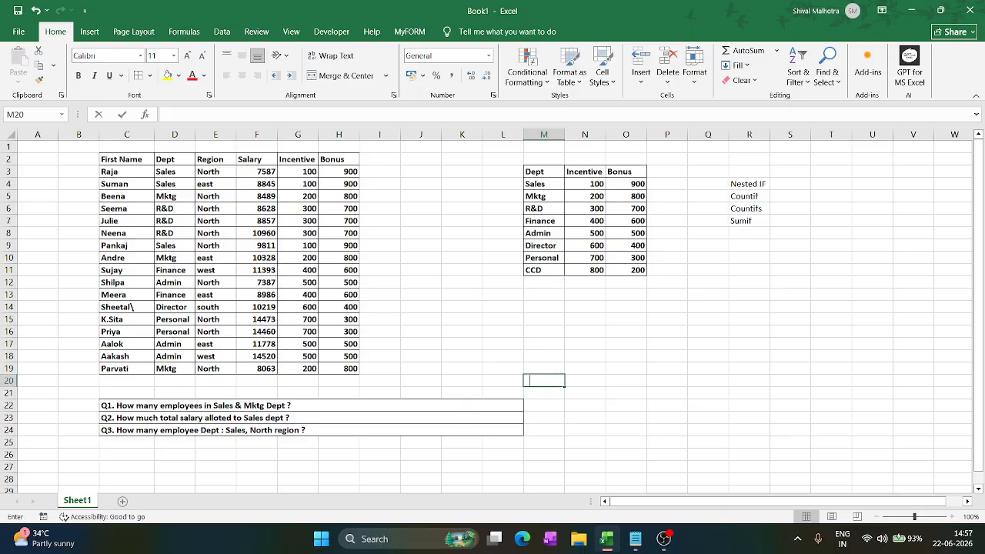
text(les)
key(Tab)
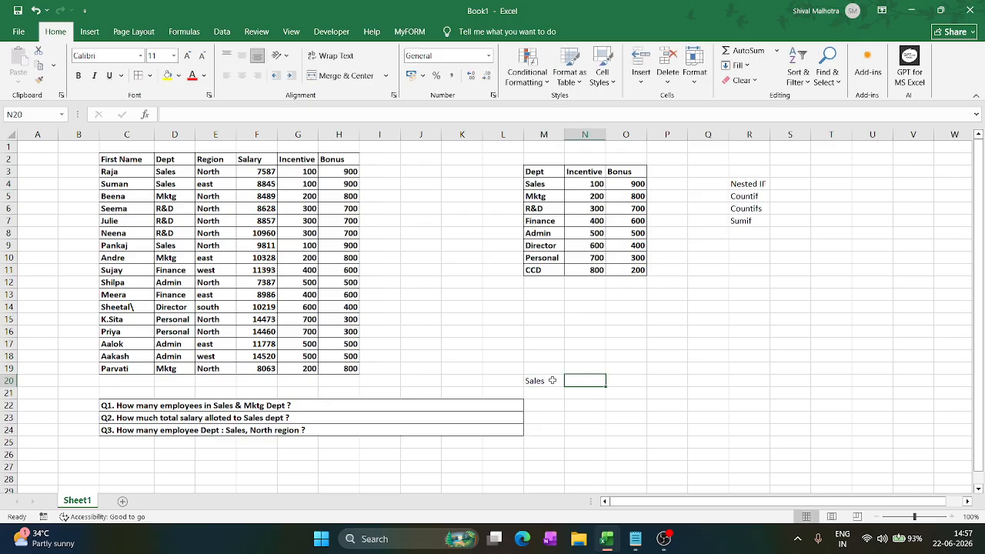
text(Marke)
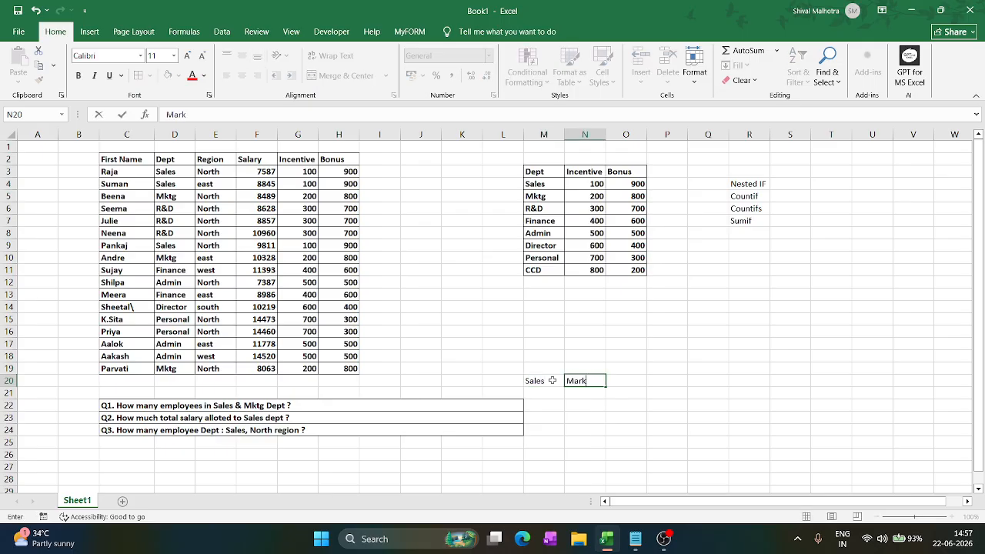
key(BackSpace)
key(BackSpace)
key(BackSpace)
key(BackSpace)
text(ktg)
key(Return)
- Count the Sales employees in M21 with COUNTIF over D3:D19 and the criterion "Sales"
key(Left)
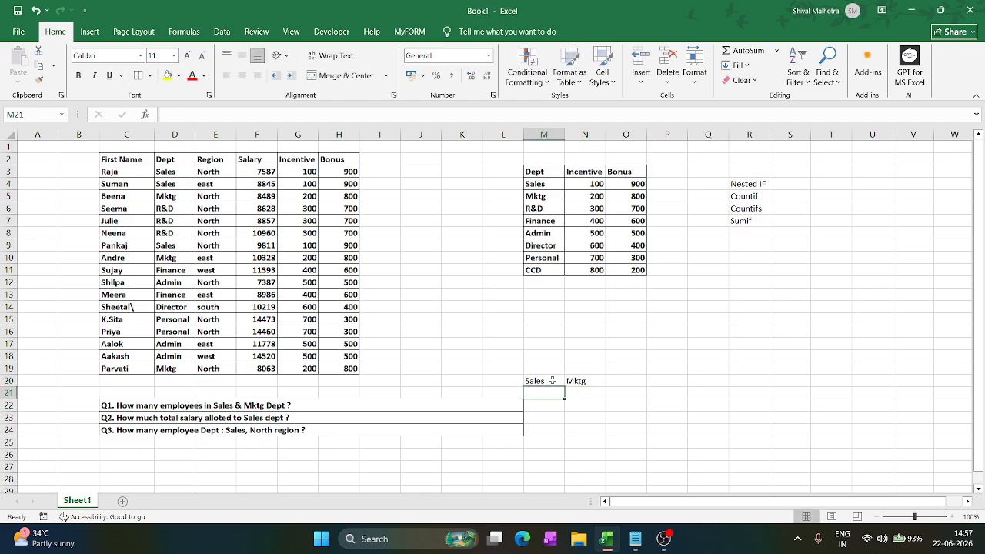
text(=con)
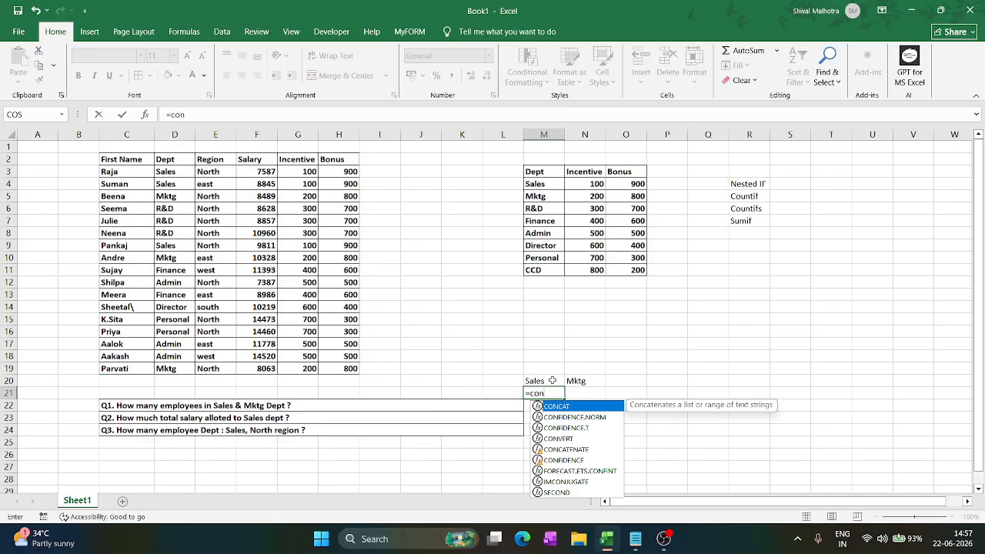
key(BackSpace)
text(u)
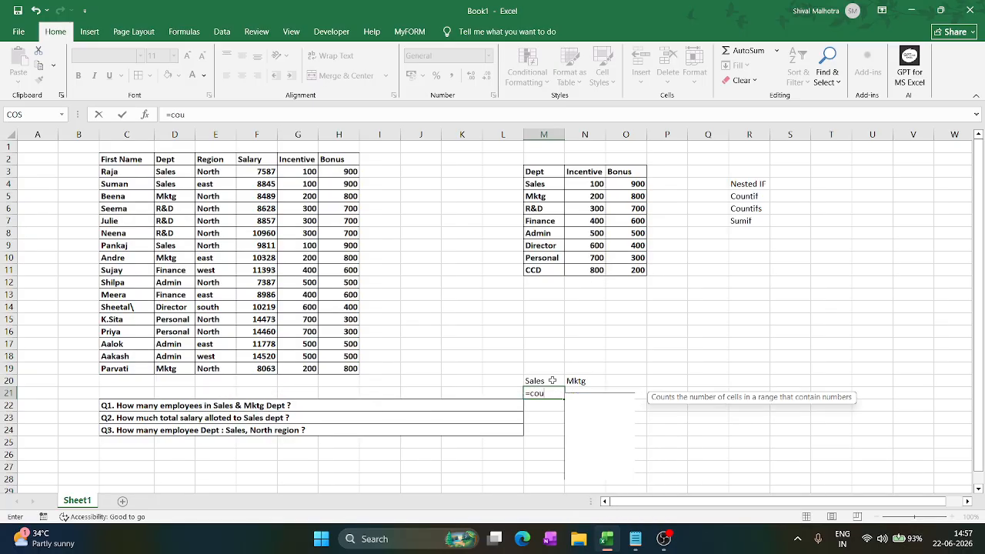
text(ntif()
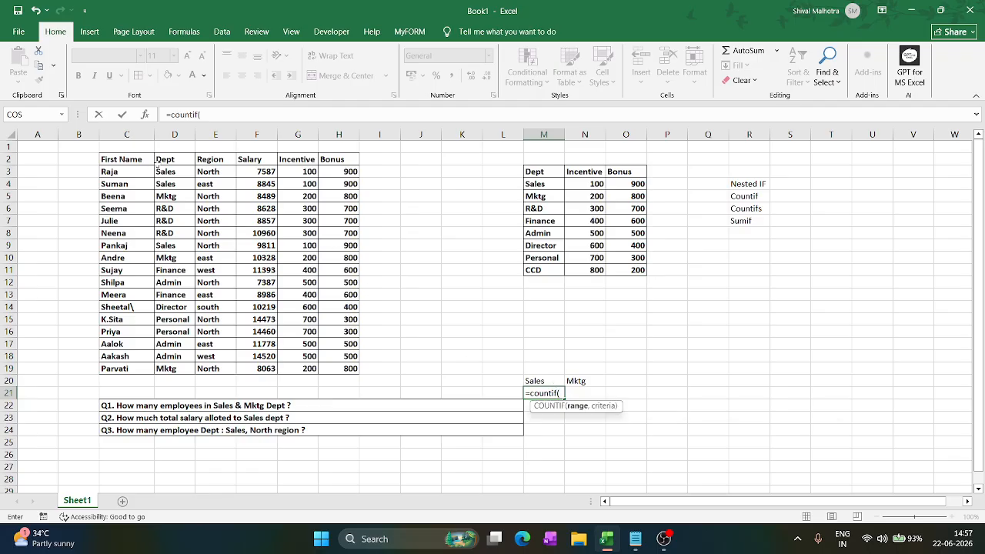
drag(162, 171, 166, 370)
text(,)
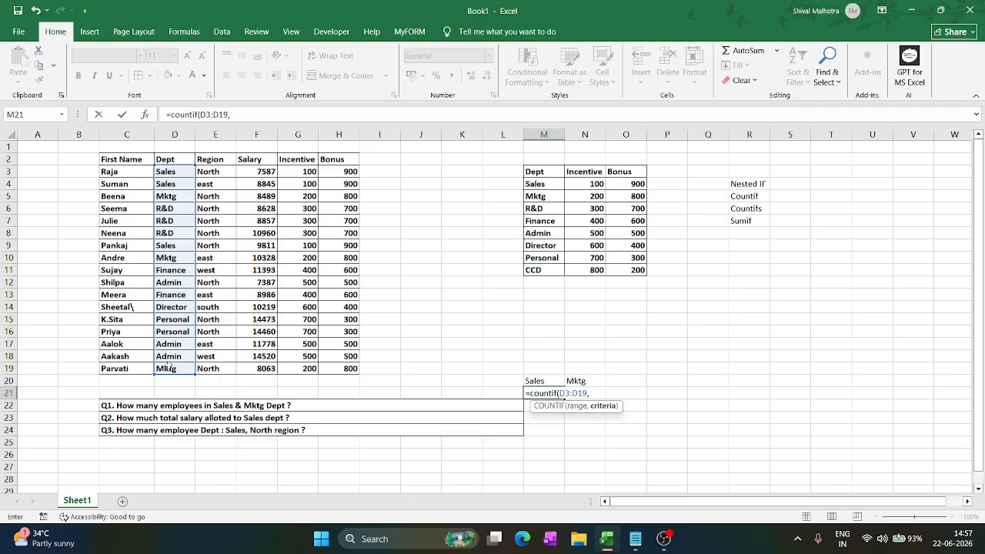
text("Sales"))
key(Return)
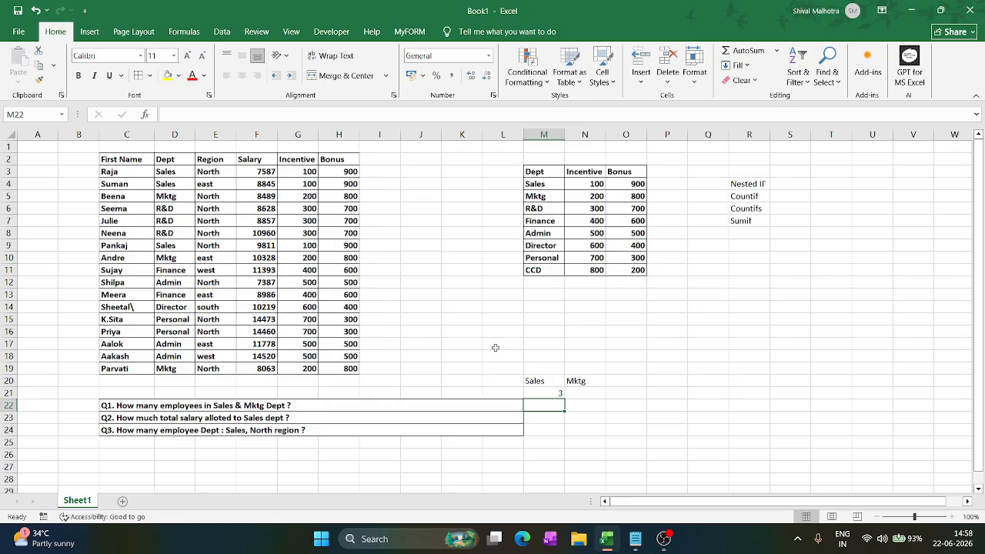
- Count the Mktg employees in N21 with COUNTIF over D3:D19 and the criterion "Mktg"
click(569, 392)
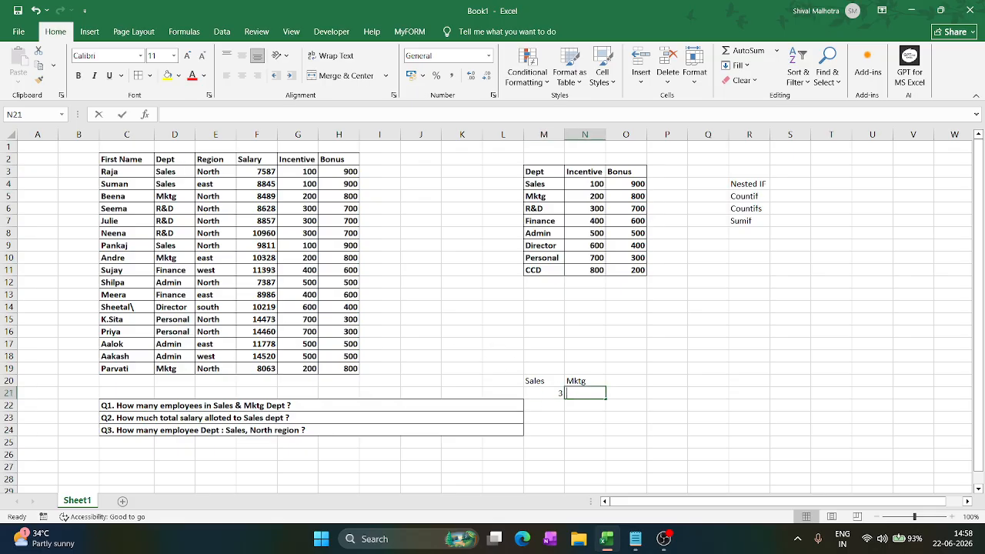
text(=count)
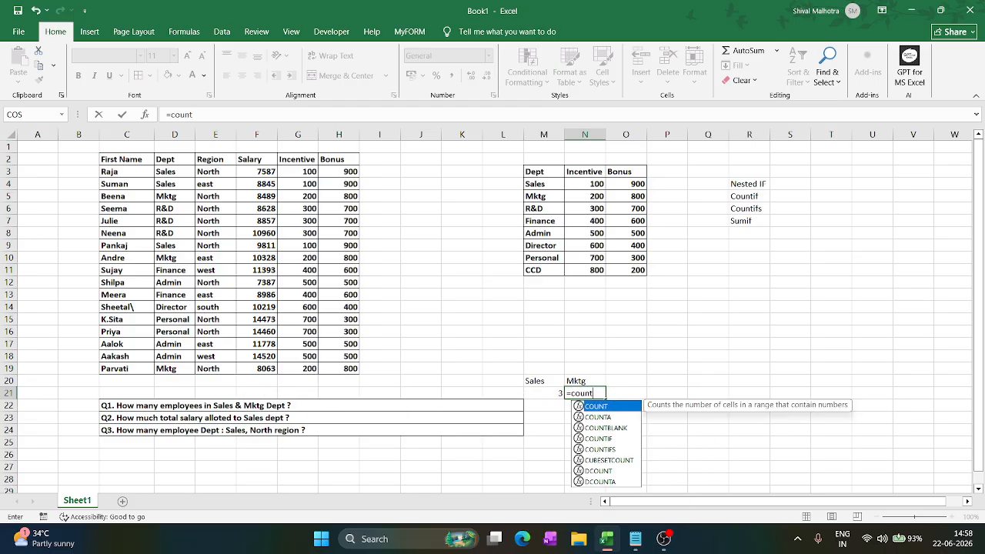
text(if()
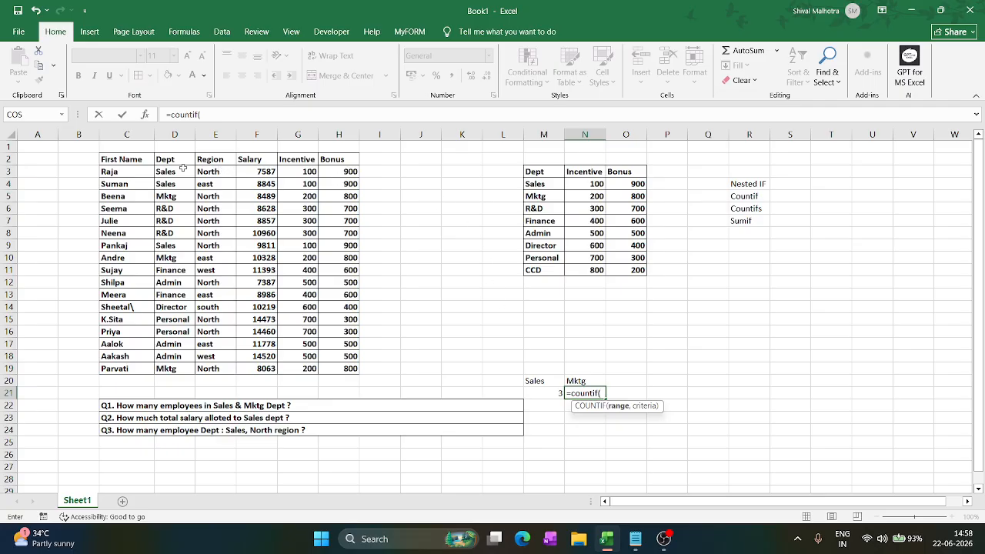
drag(176, 171, 175, 370)
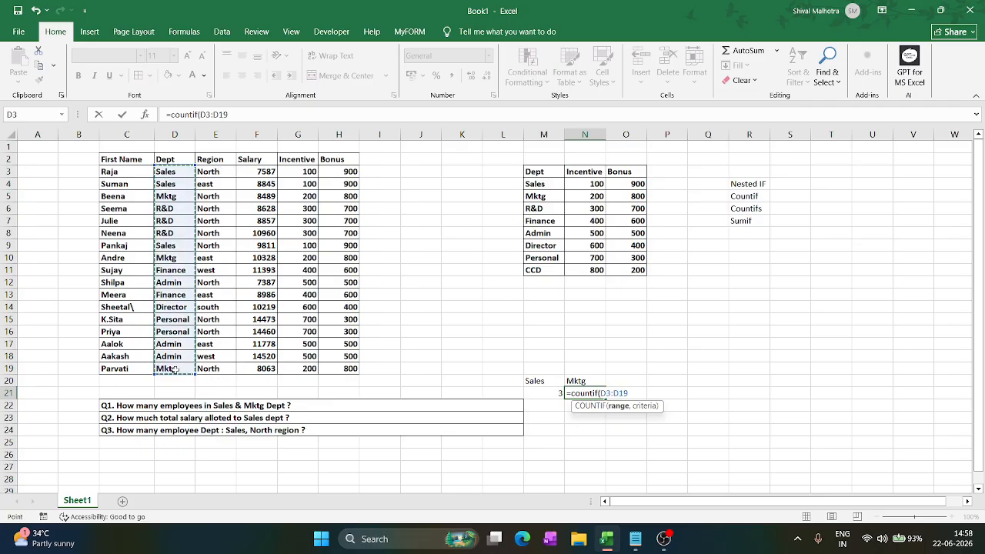
text(,")
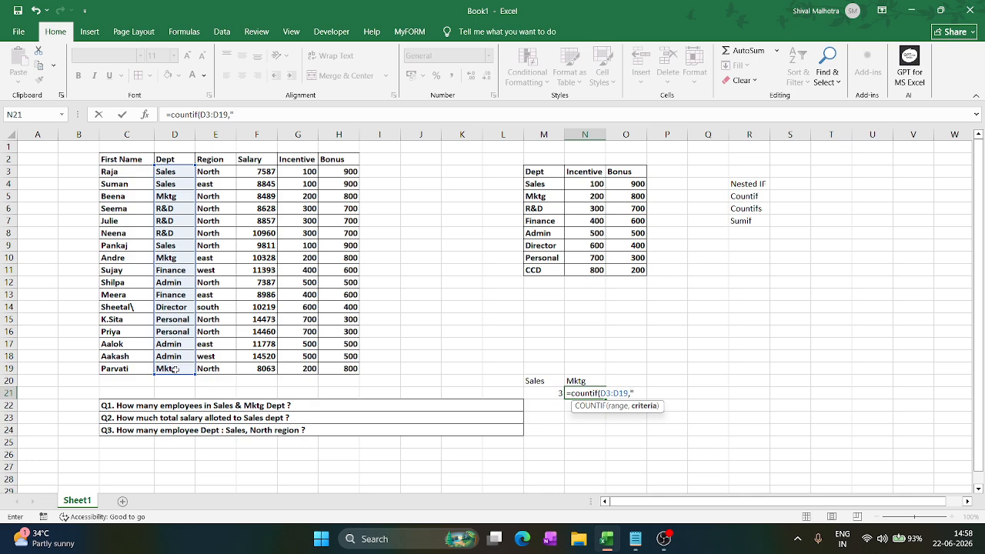
text(Mktg)
key(Return)
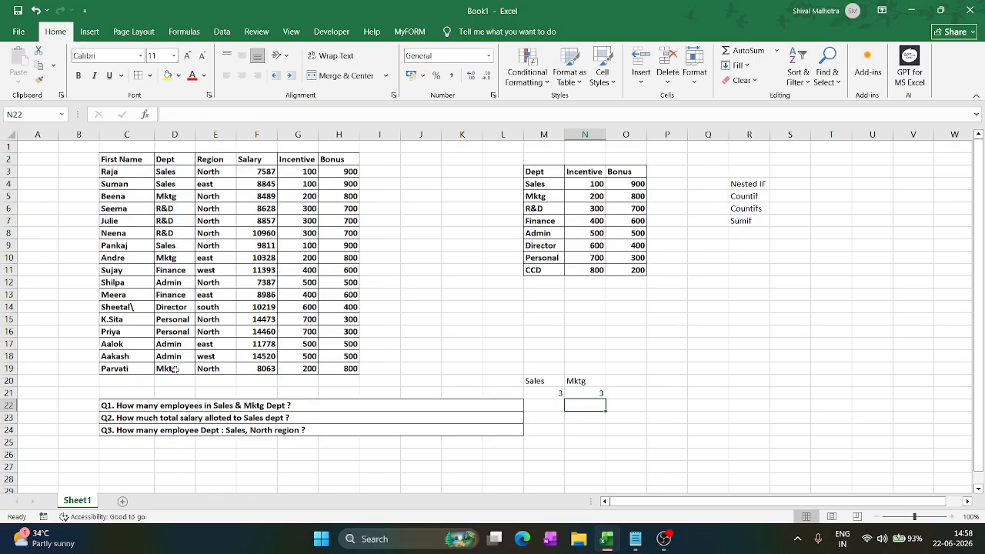
- Start a COUNTIFS formula in O21 with D2:D19 as the first criteria range and "Sales" as its criterion
click(625, 394)
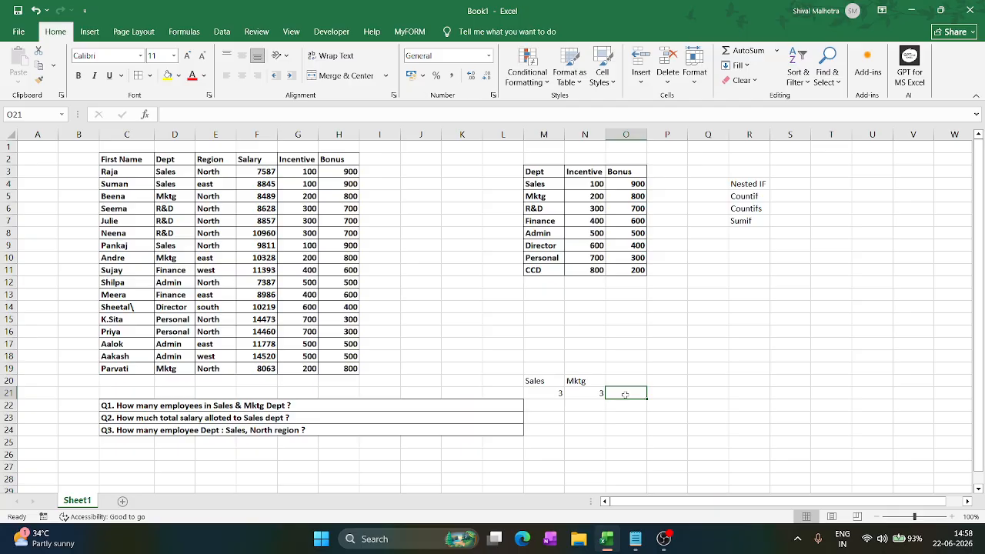
text(=countif)
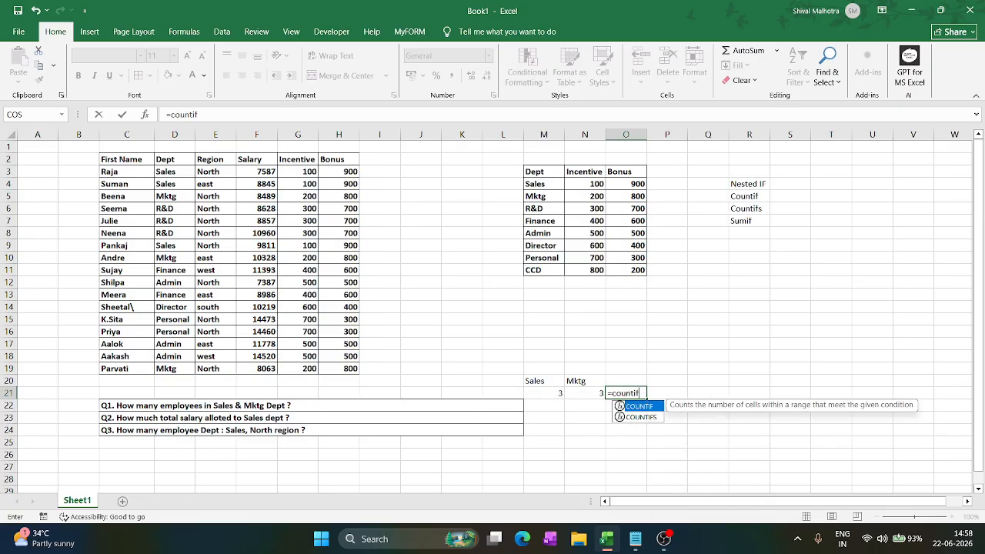
key(Tab)
key(BackSpace)
key(Down)
key(Tab)
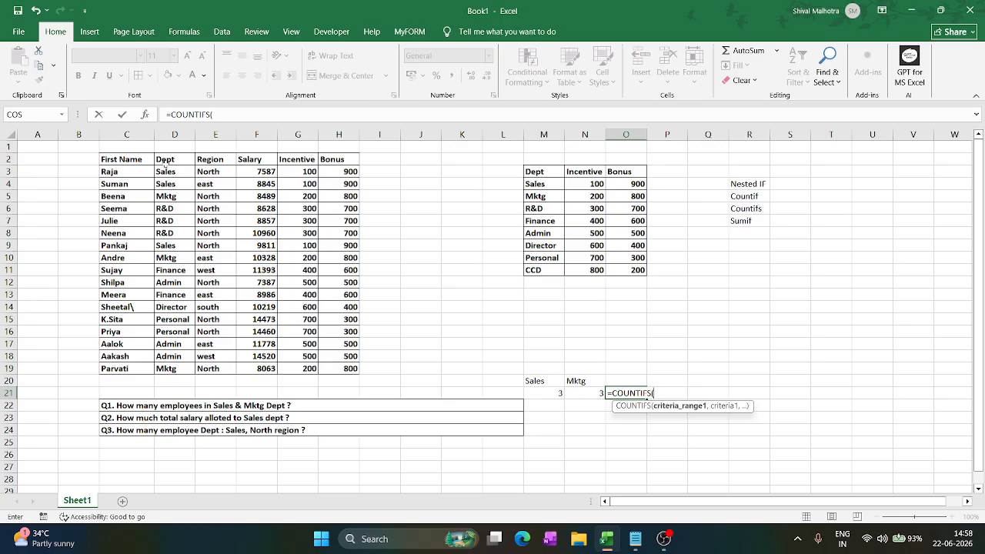
drag(166, 162, 165, 369)
text(,)
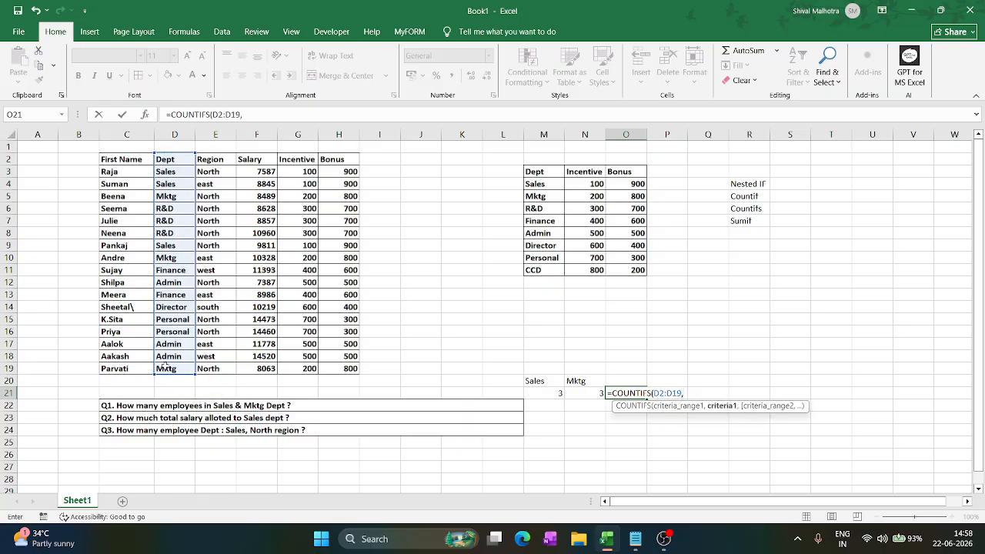
text("Sales",)
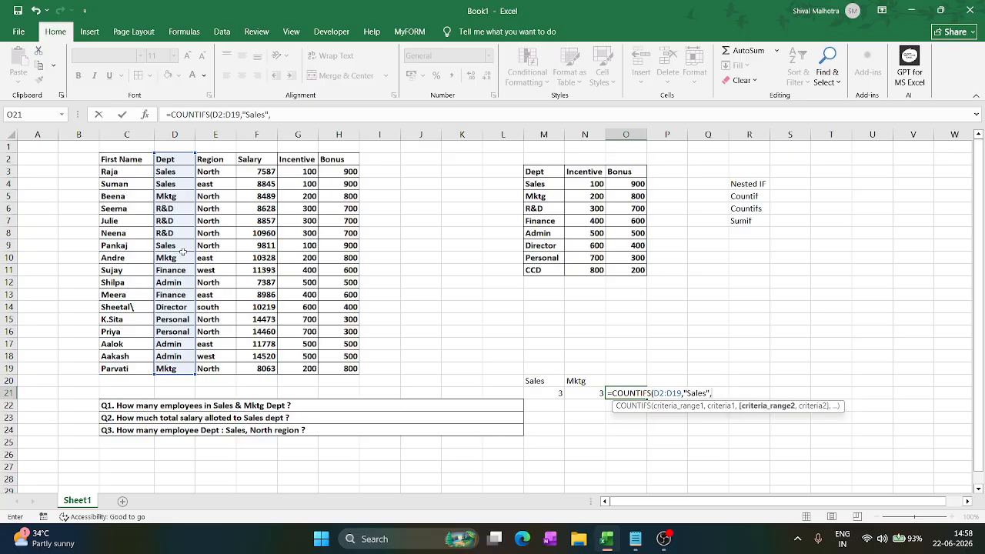
- Add D2:D19 as the second criteria range with the criterion "Mktg" and enter the COUNTIFS formula
click(176, 159)
drag(176, 159, 178, 375)
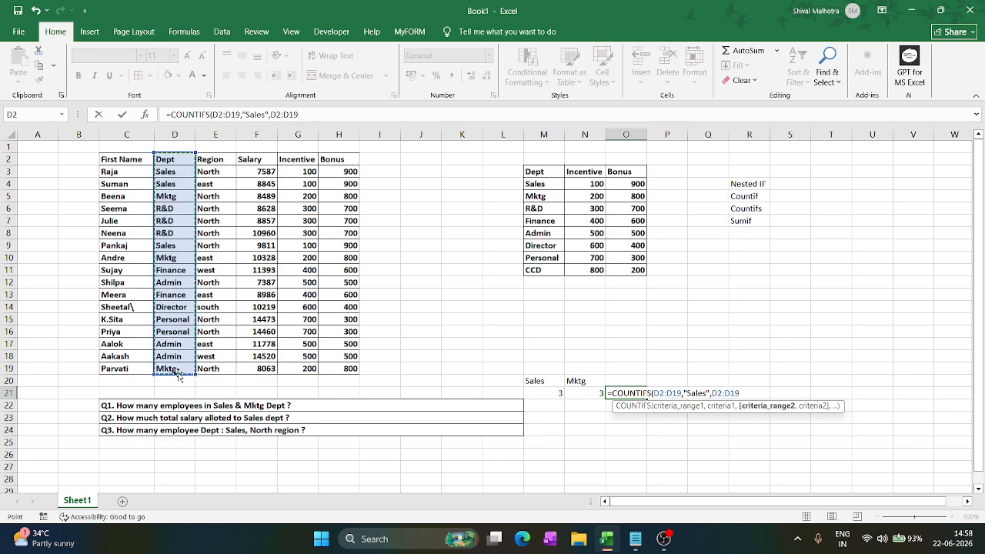
text(,")
text(M)
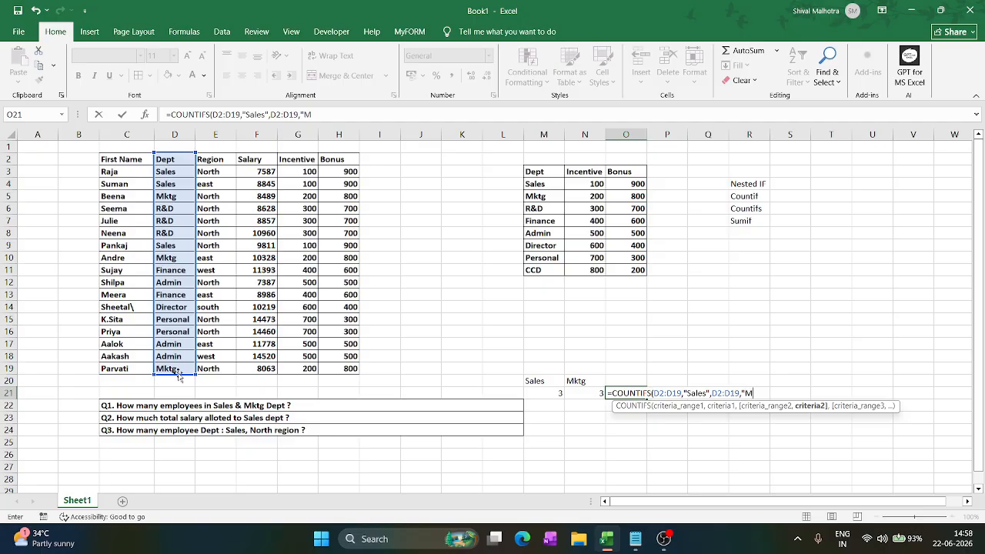
text(ktg"))
key(Return)
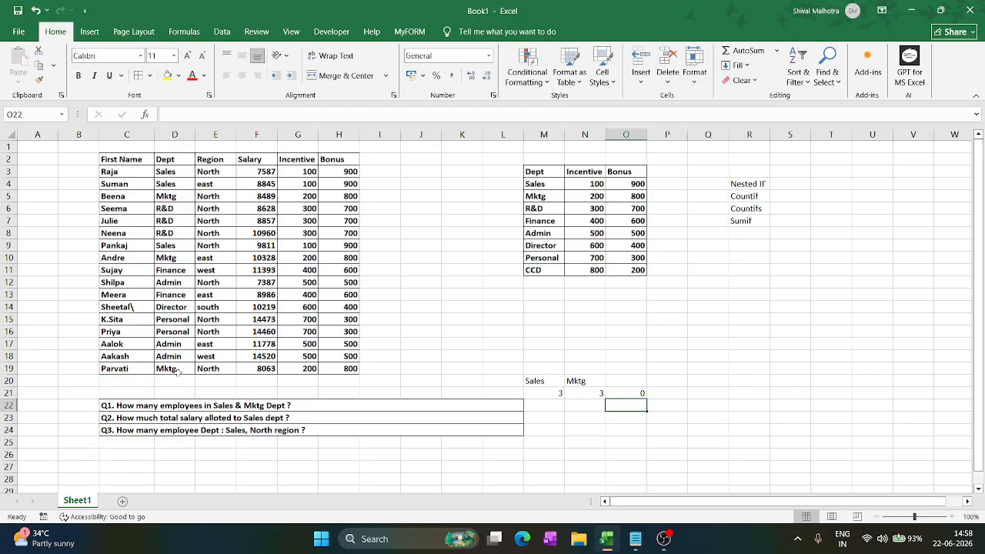
- Examine the ranges and criteria of the COUNTIFS formula in O21
click(625, 394)
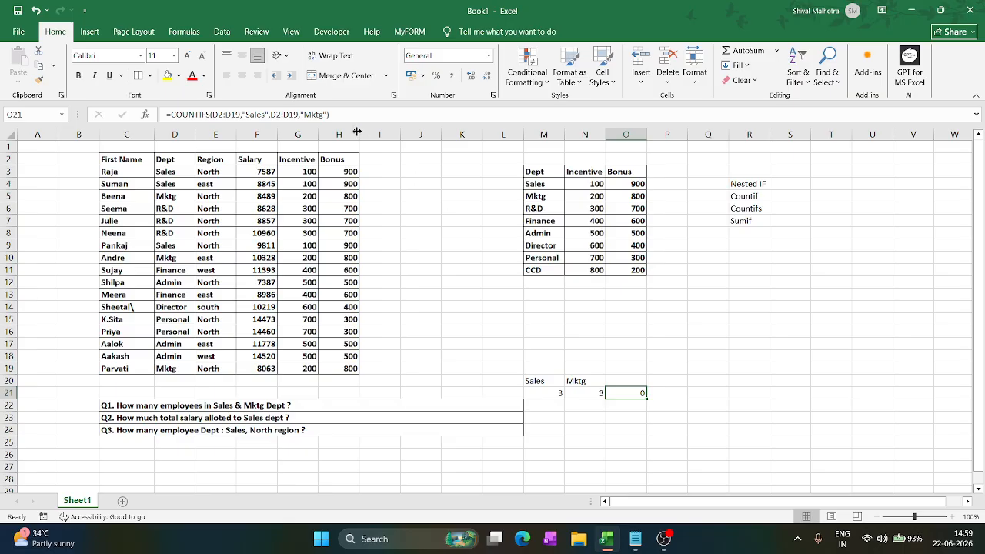
click(326, 114)
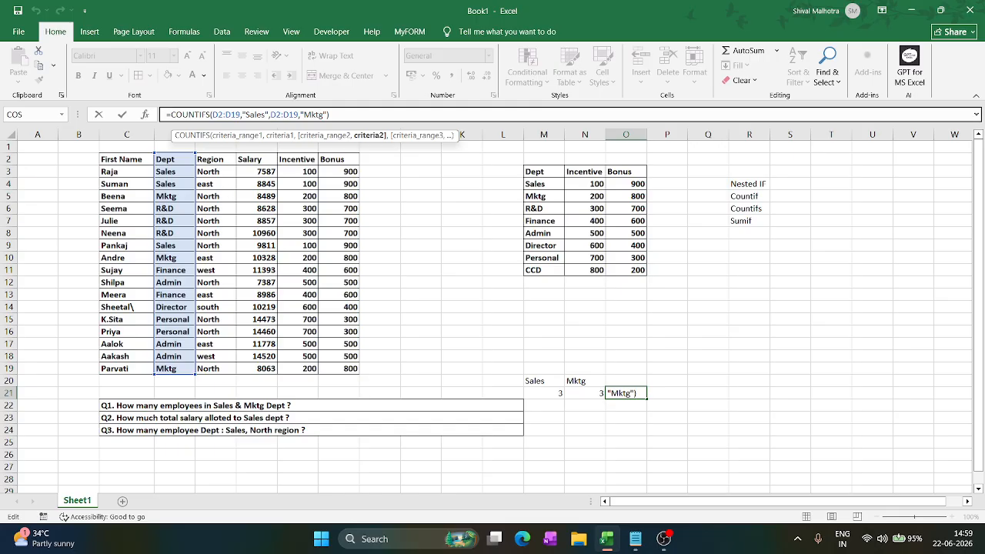
click(331, 115)
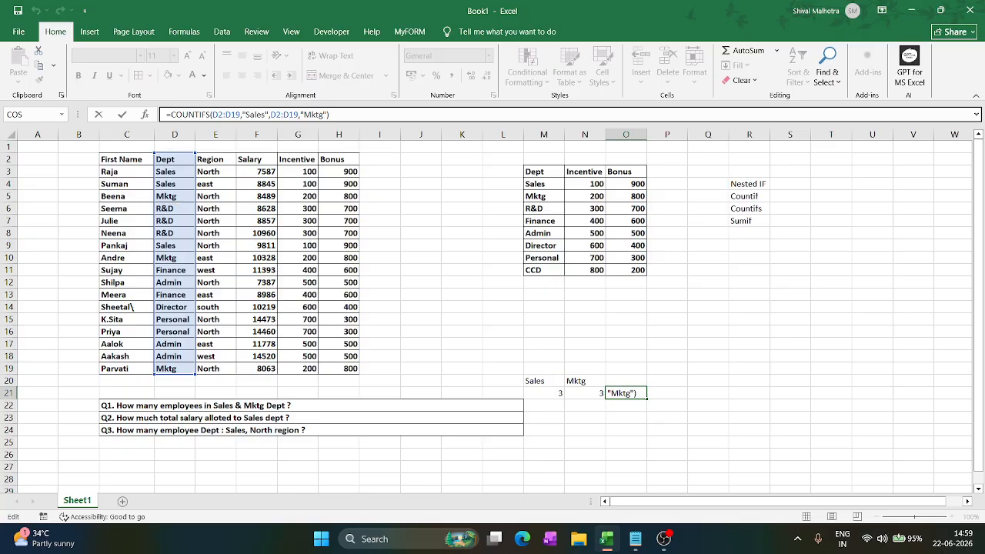
click(238, 114)
click(183, 115)
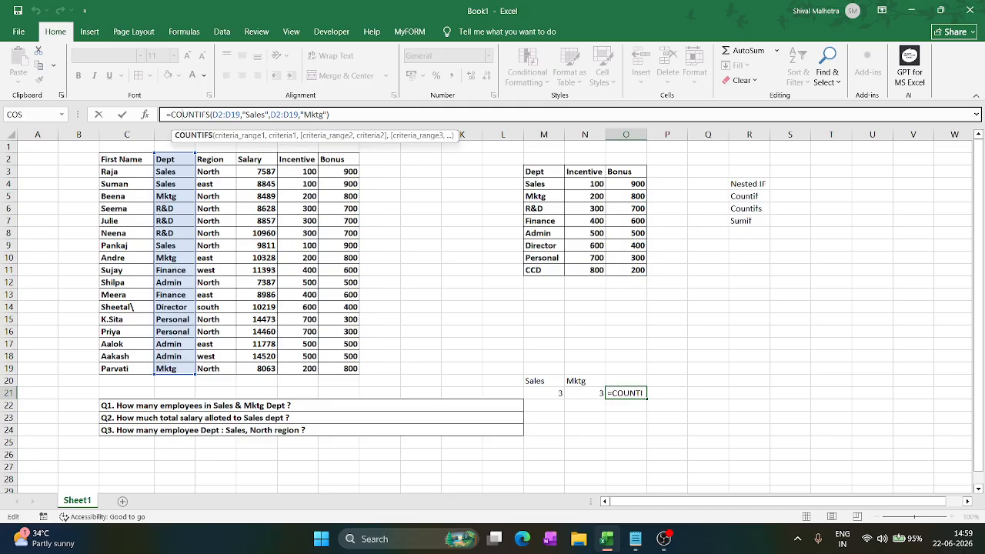
click(324, 115)
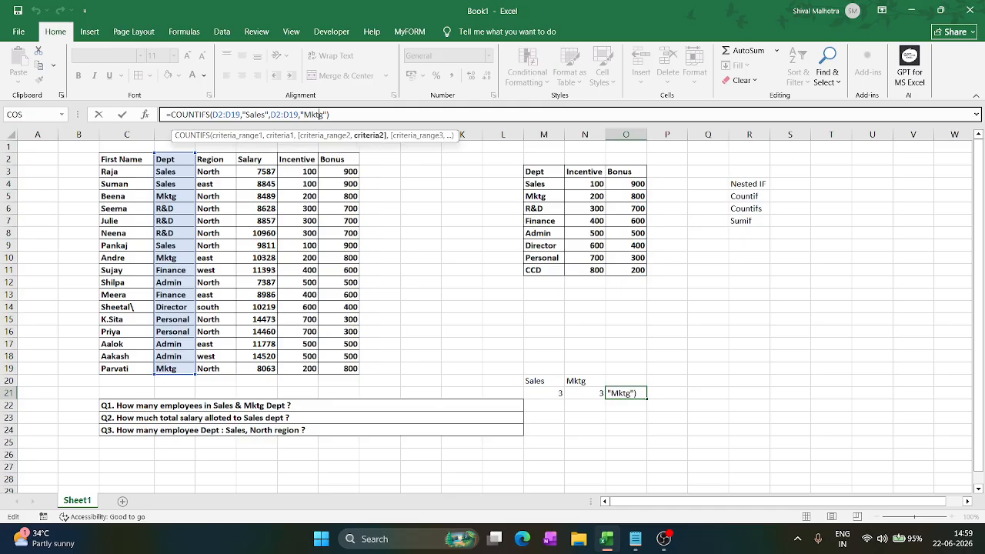
click(331, 115)
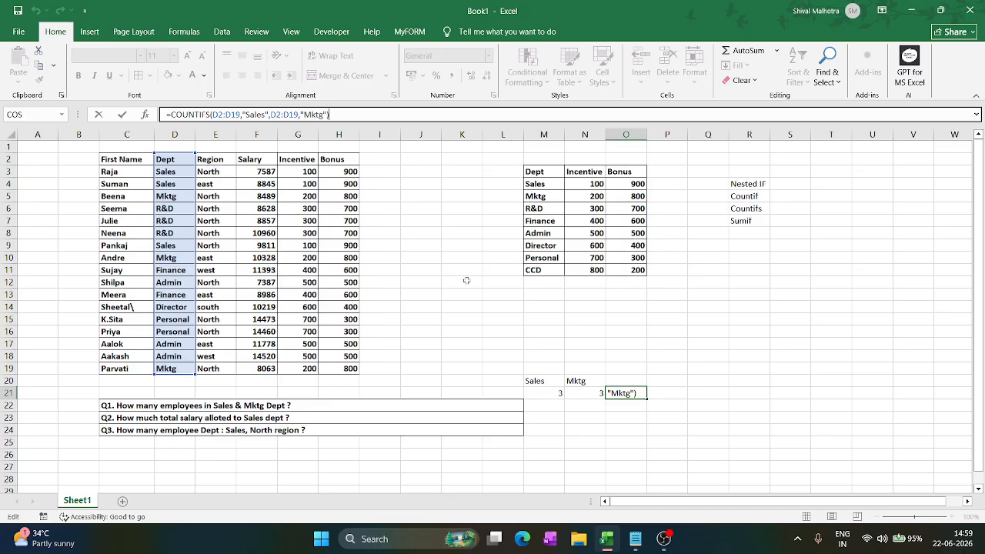
key(Return)
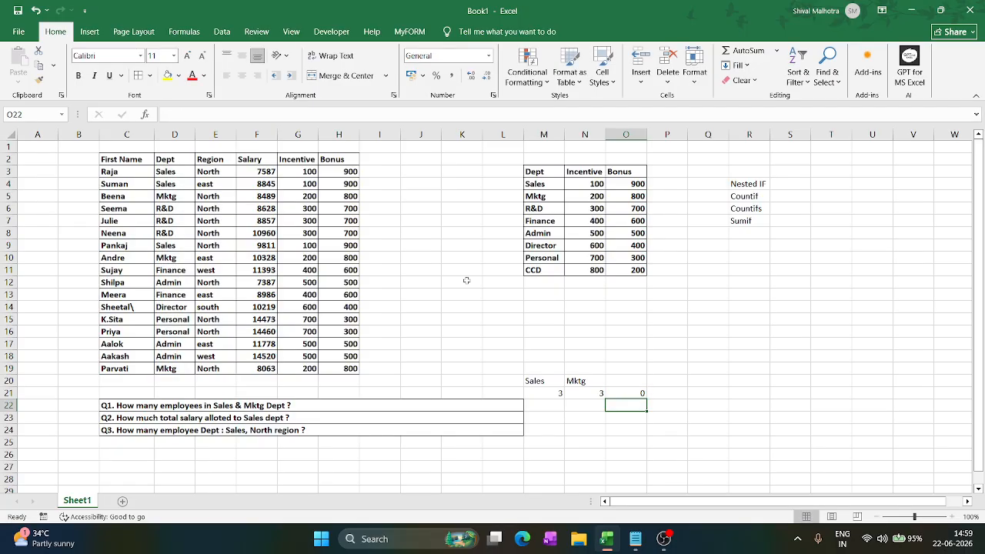
- Enter the combined Sales and Mktg employee count, 6, in P21
key(Right)
key(Up)
text(6)
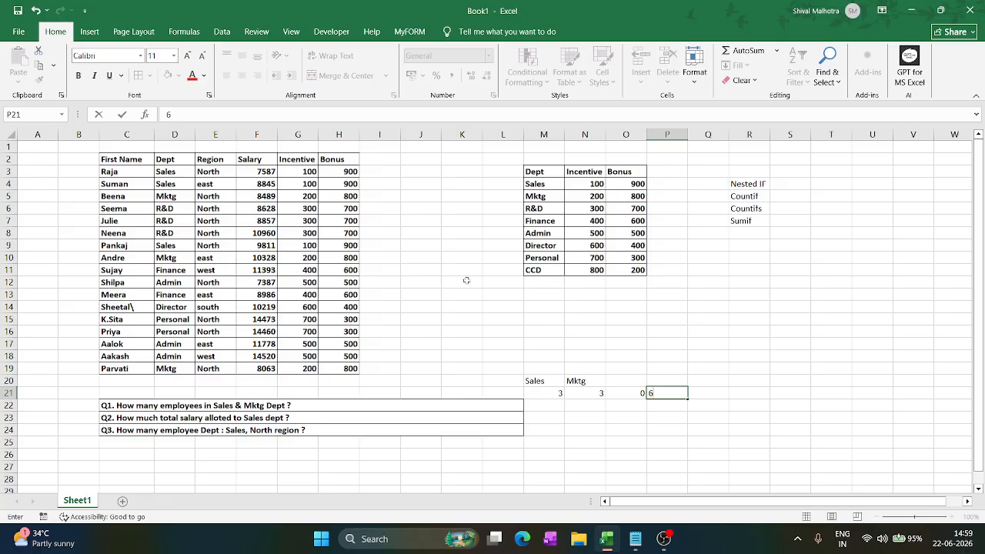
click(598, 405)
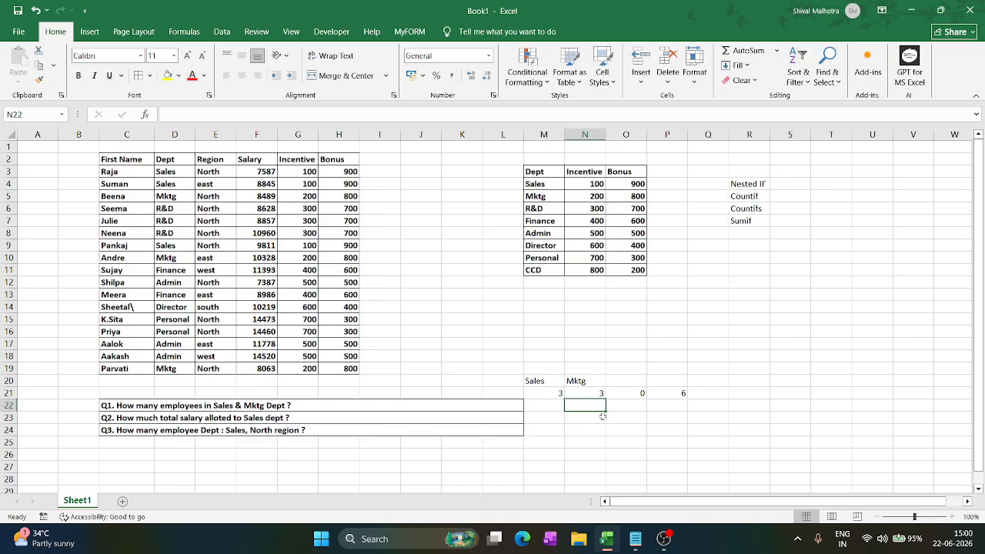
- Enter a SUMIF formula in M22 that totals the salaries in F2:F19 where the department in D2:D19 is "Sales"
click(544, 406)
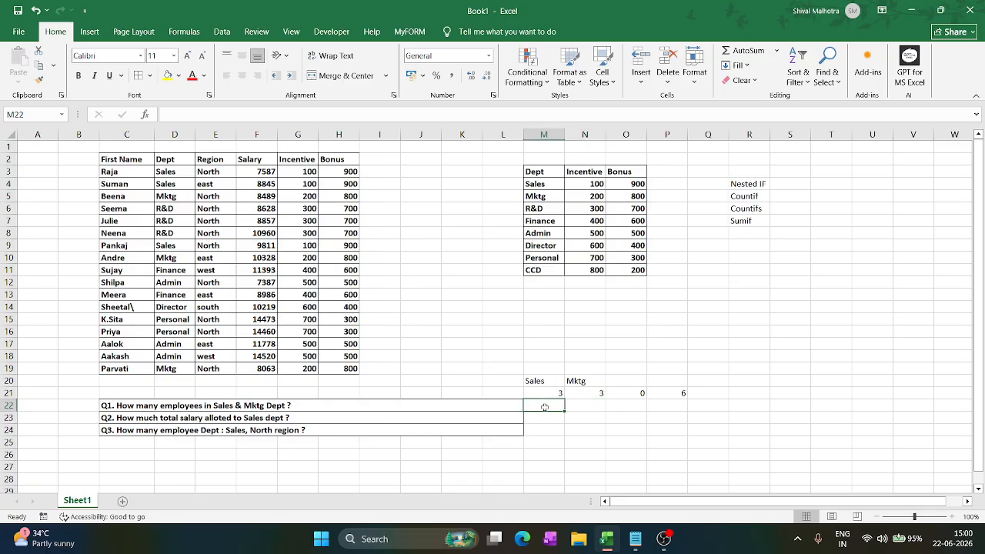
text(=sumif()
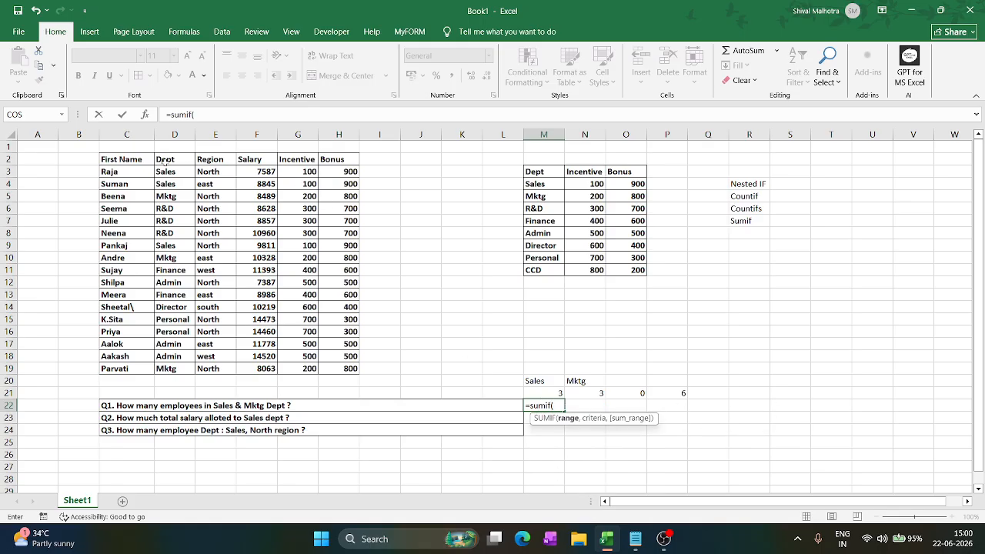
drag(165, 160, 165, 369)
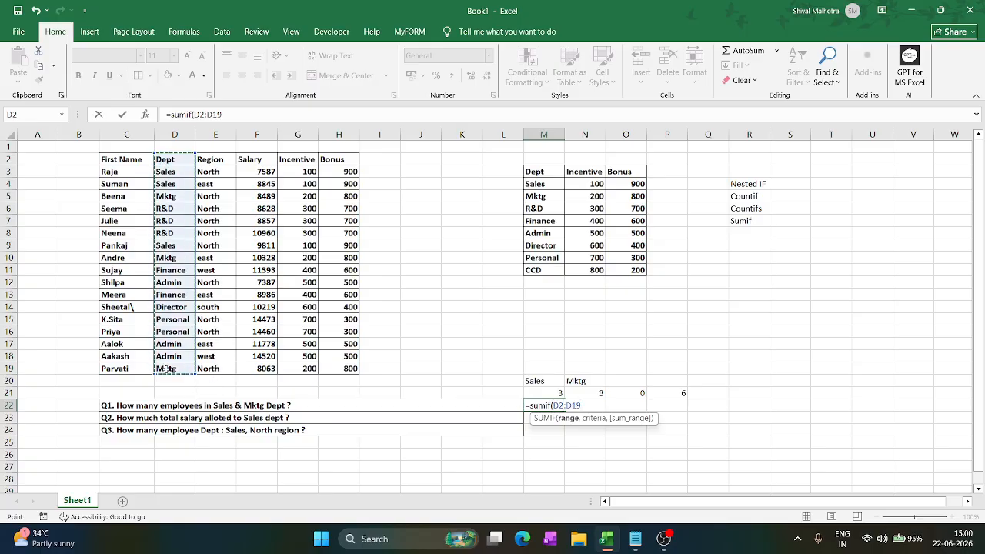
text(,'S)
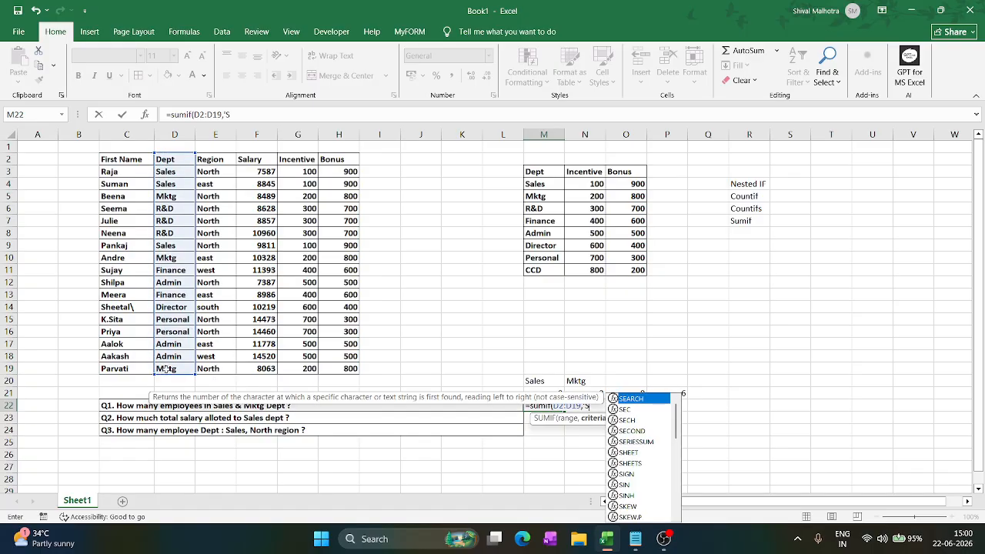
text(ales)
key(BackSpace)
key(BackSpace)
key(BackSpace)
key(BackSpace)
key(BackSpace)
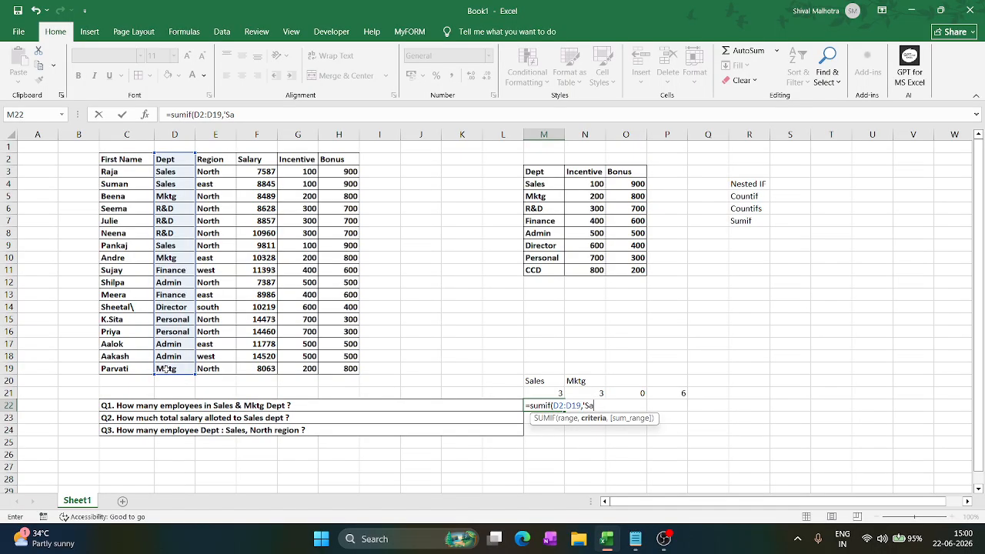
text("Sales",)
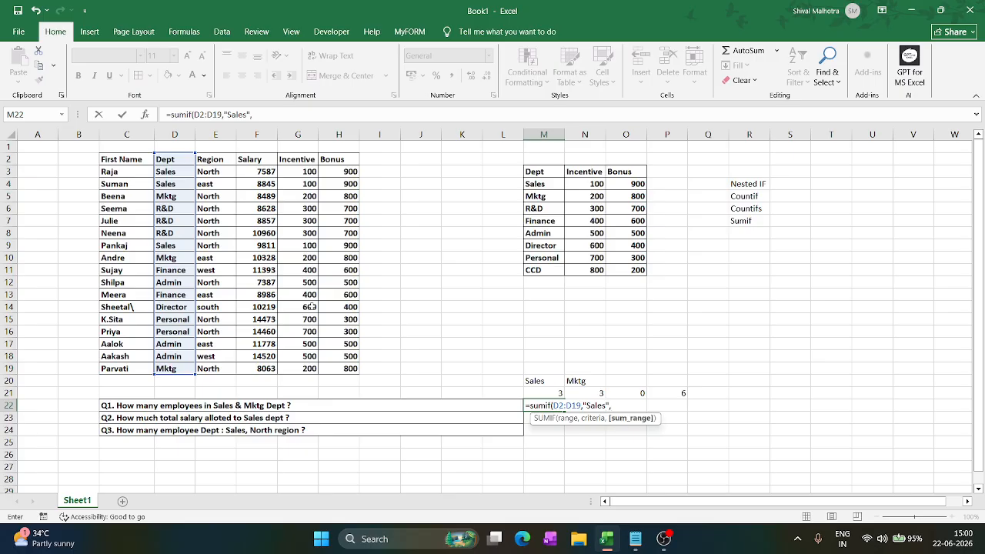
drag(266, 159, 267, 368)
key(Return)
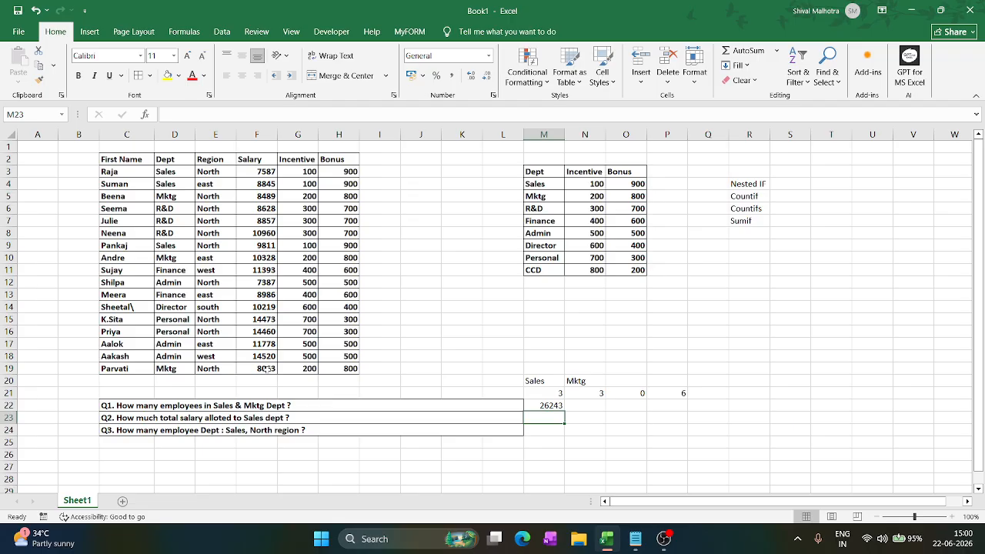
- Start a COUNTIFS formula in M24 with D3:D19 as the first criteria range and "Sales" as its criterion
click(555, 433)
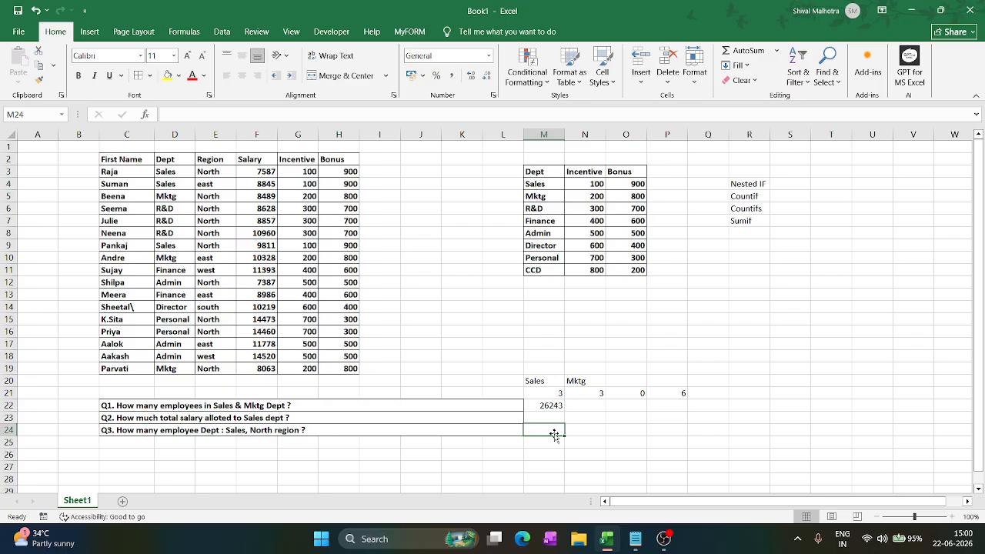
text(=cou)
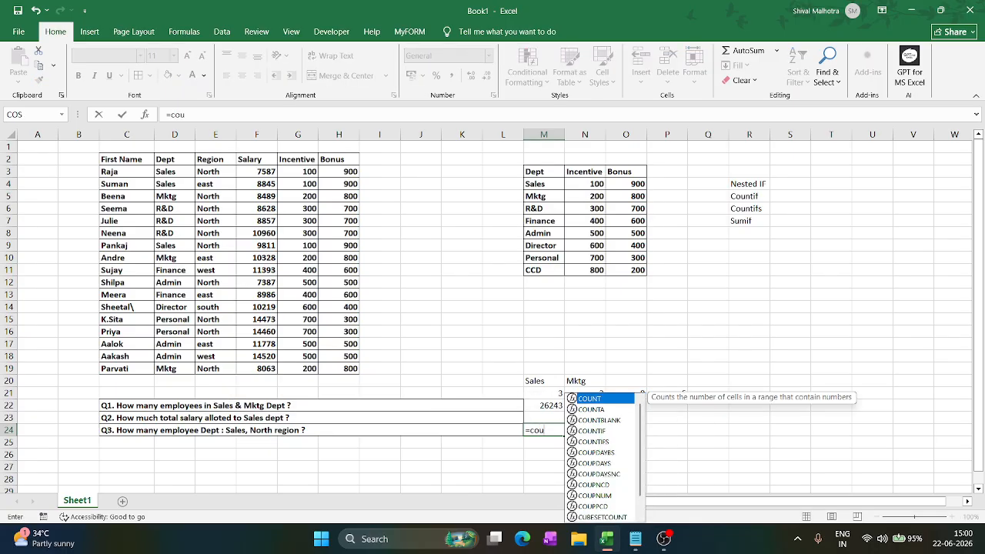
text(ntif()
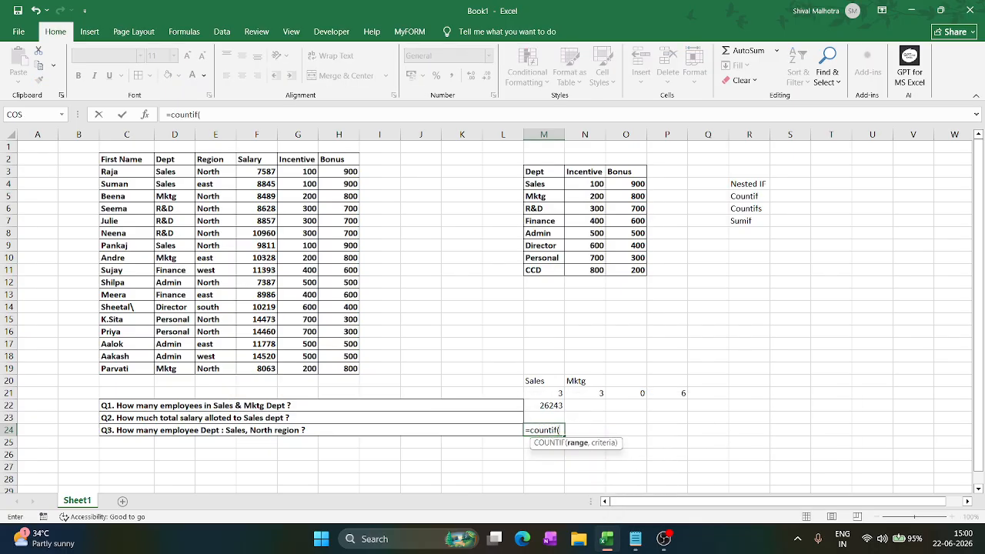
key(BackSpace)
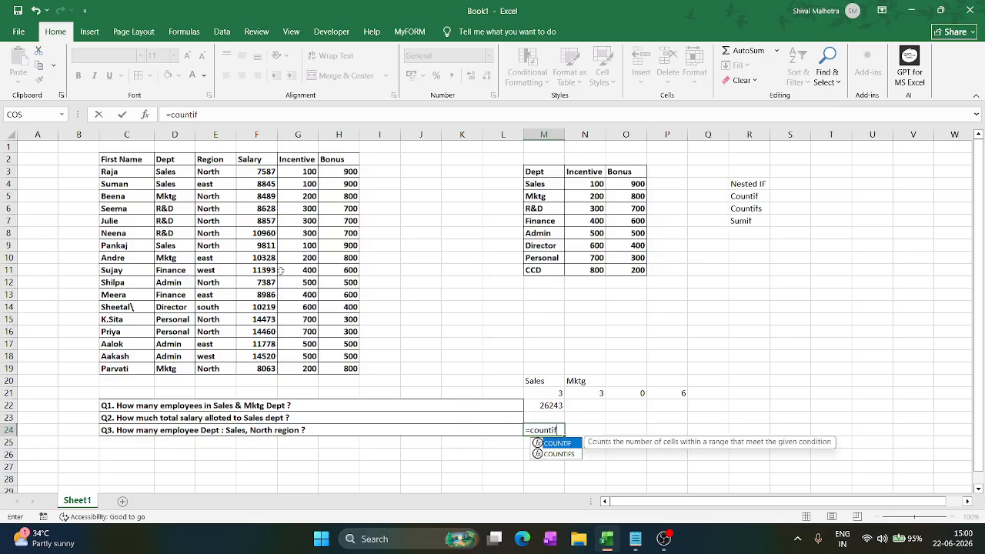
key(Down)
key(Tab)
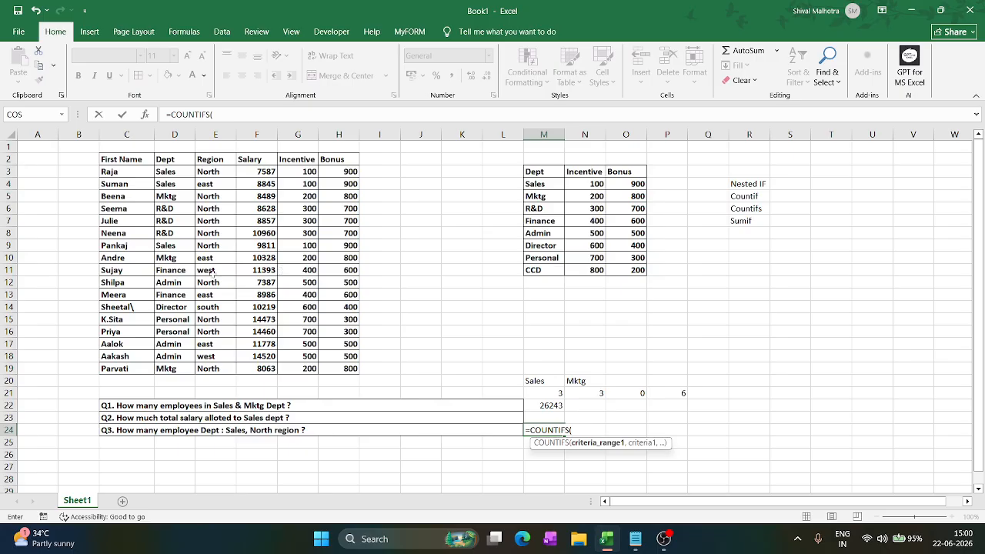
drag(165, 171, 174, 370)
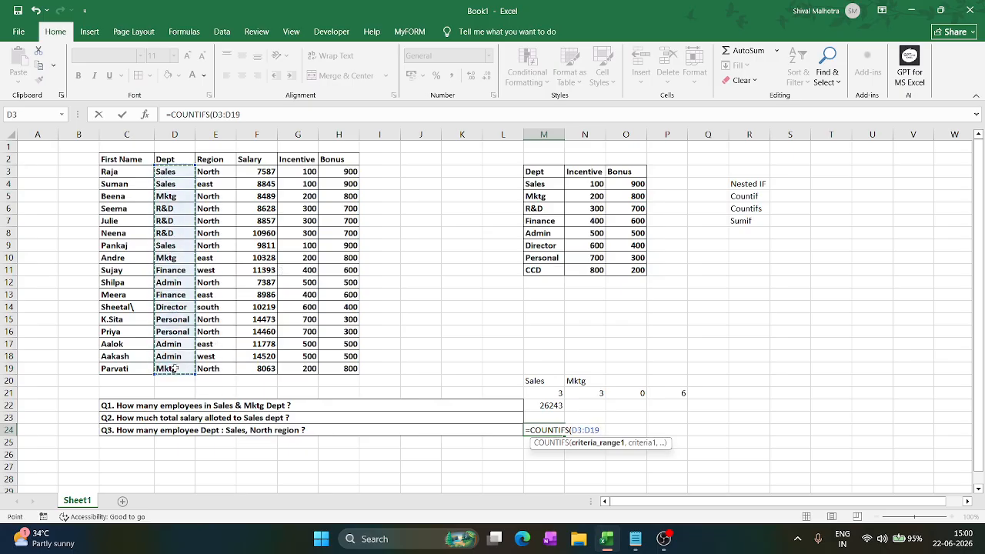
text(,"S)
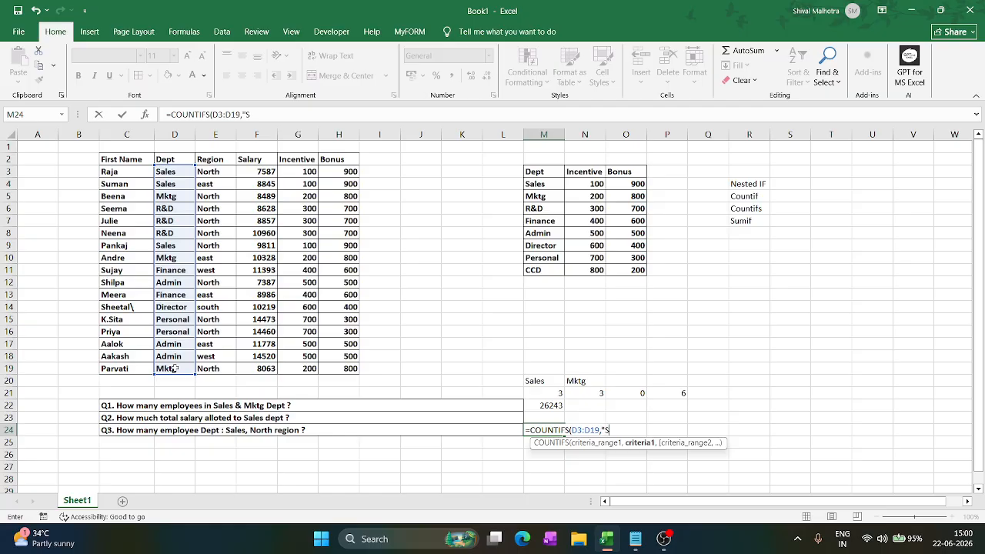
text(ales",)
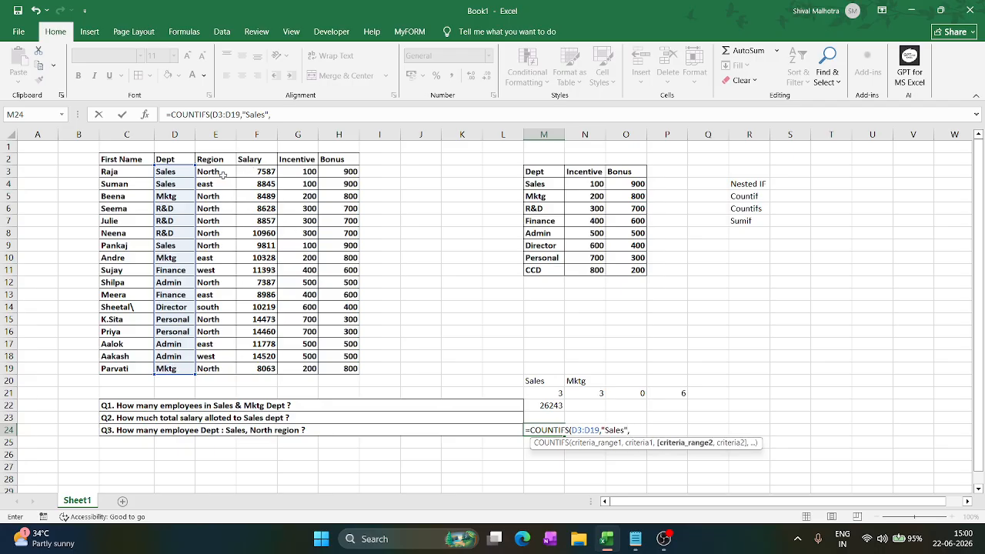
- Add E3:E19 as the second criteria range with the criterion "North" and enter the COUNTIFS formula in M24
drag(218, 172, 213, 369)
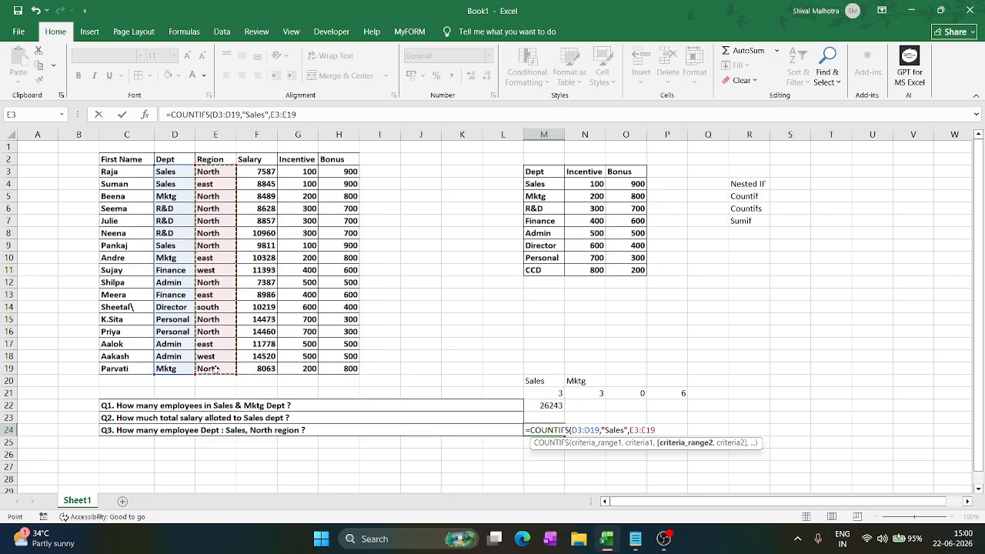
text(,)
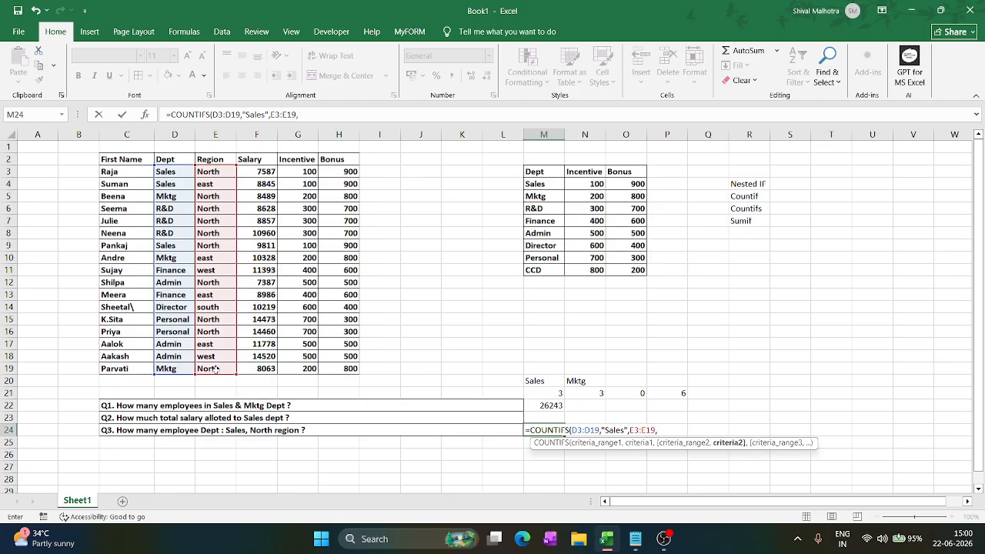
text("North"))
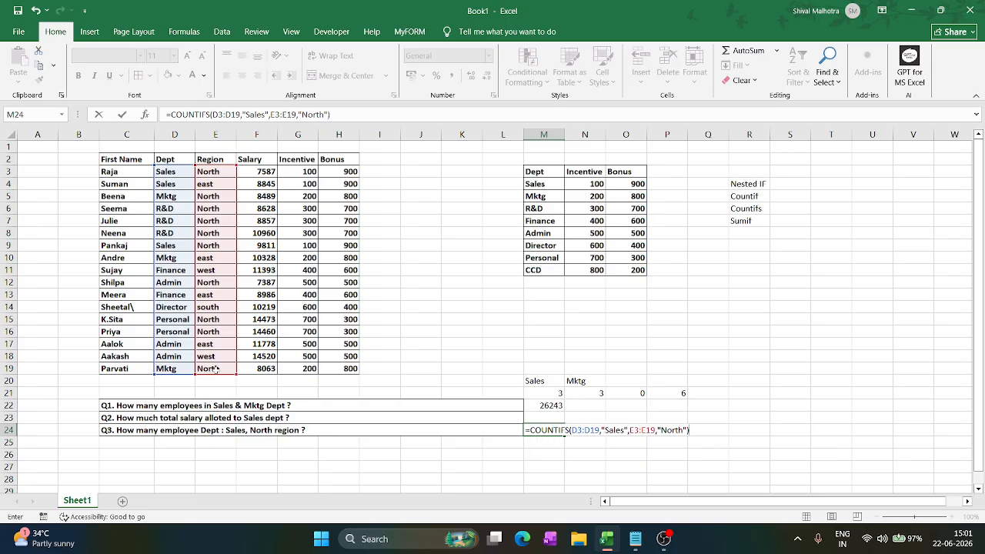
key(Return)
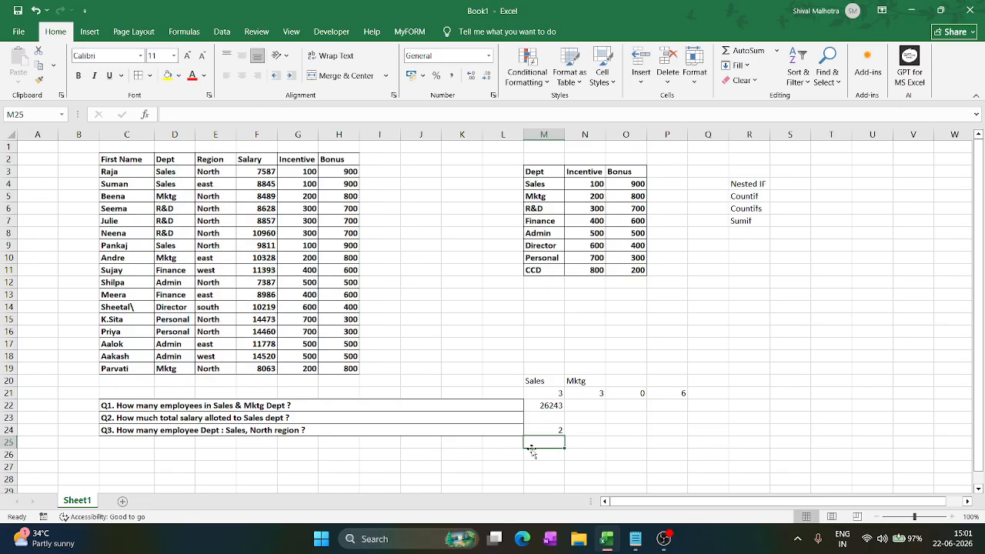